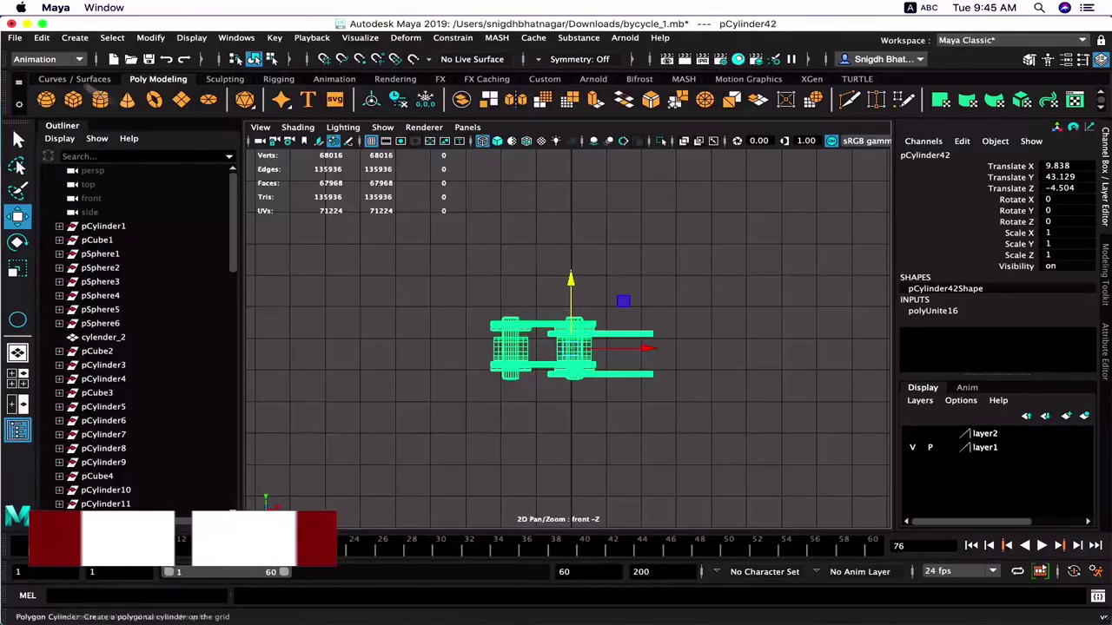
Bring up the Edit > Duplicate Special options window and move it aside.
{"action": "left_click", "coordinate": [41, 37]}
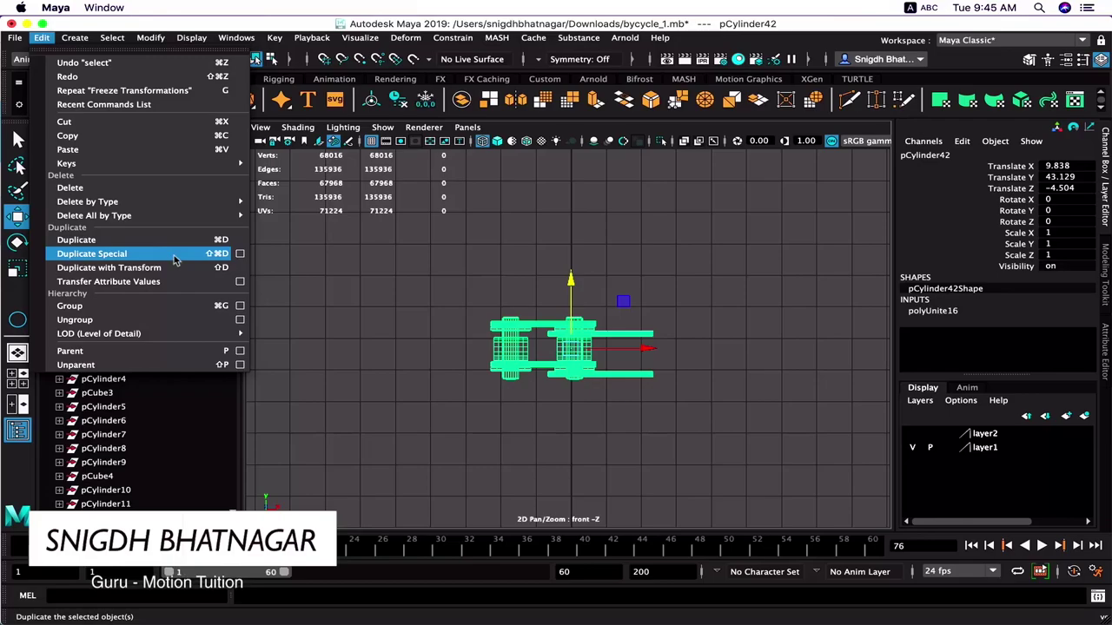
{"action": "left_click", "coordinate": [239, 253]}
{"action": "left_click", "coordinate": [694, 212]}
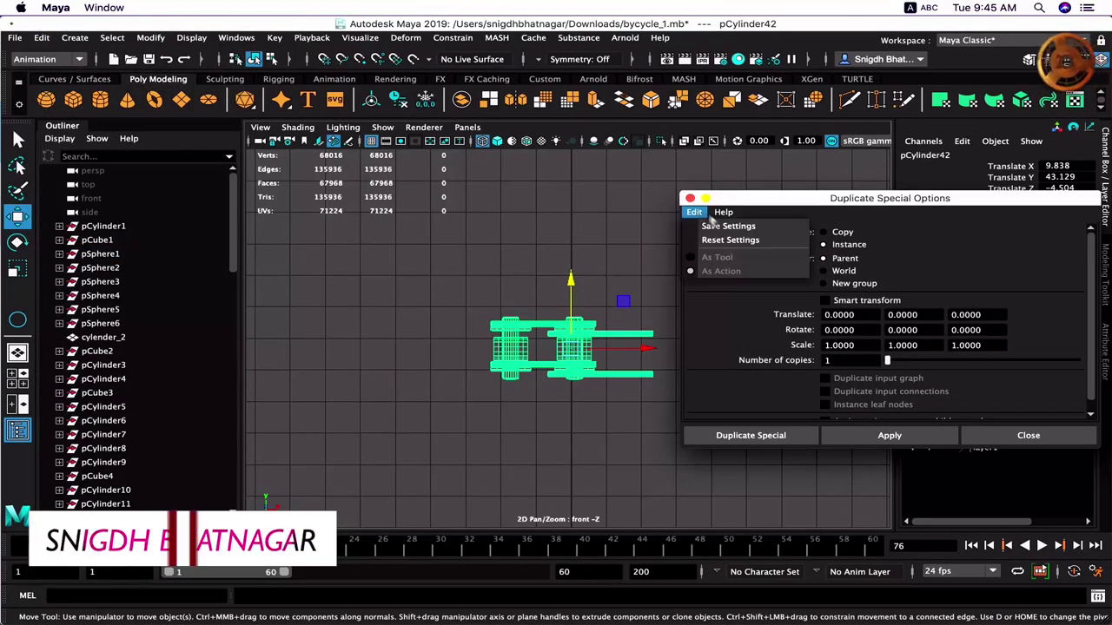
{"action": "left_click", "coordinate": [695, 212]}
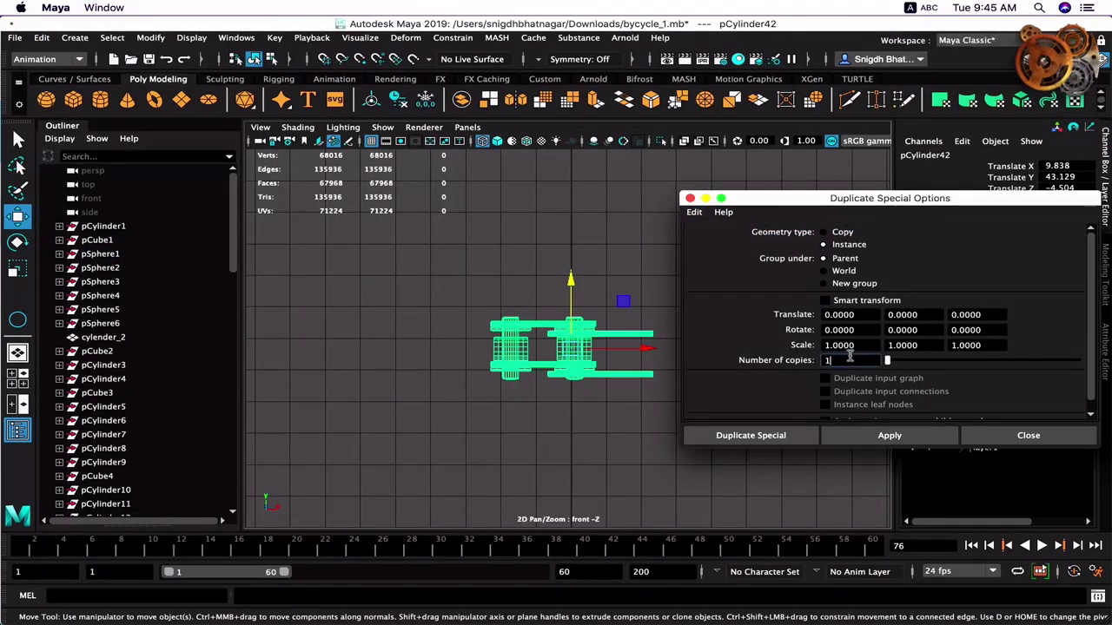
{"action": "left_click_drag", "start_coordinate": [857, 201], "coordinate": [209, 313]}
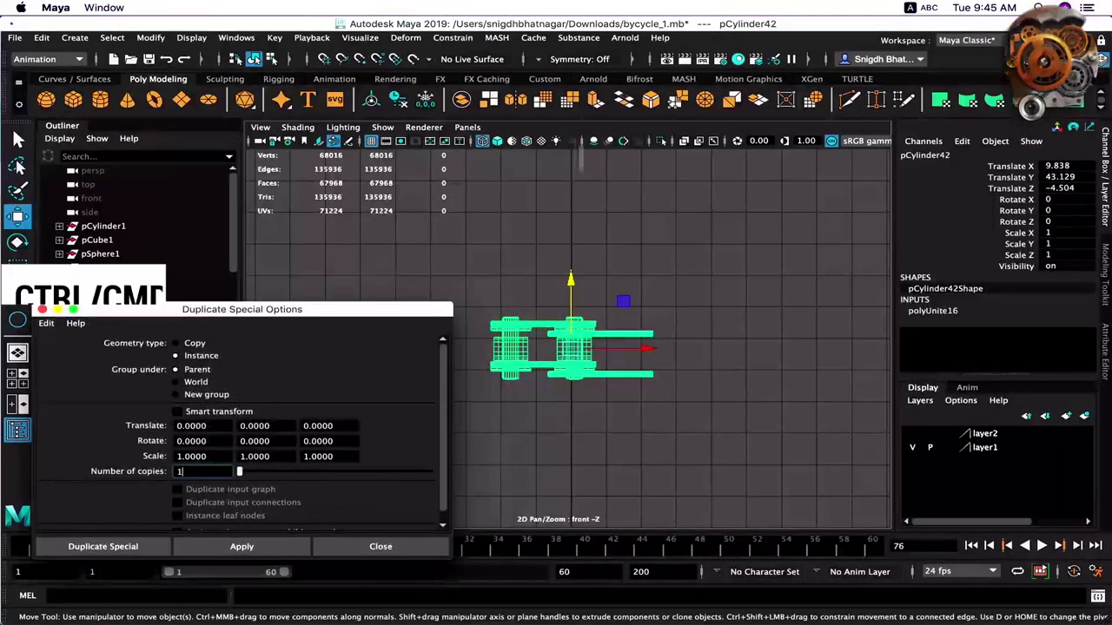
Freeze the link's transforms and delete its history, then test and undo a duplicate move.
{"action": "left_click", "coordinate": [398, 100]}
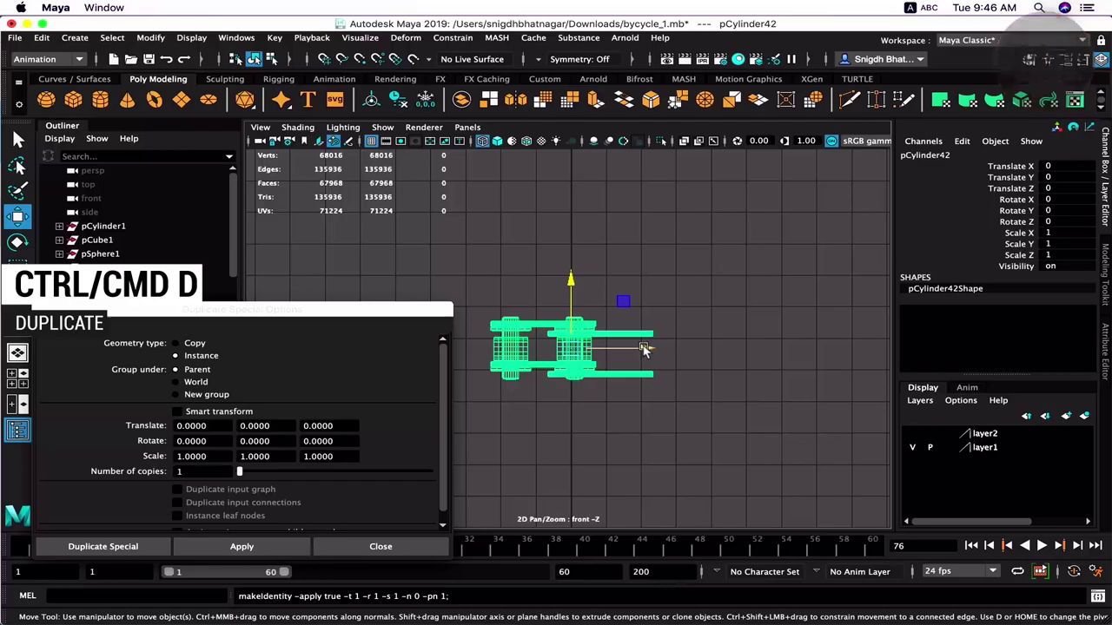
{"action": "left_click_drag", "start_coordinate": [646, 350], "coordinate": [767, 347]}
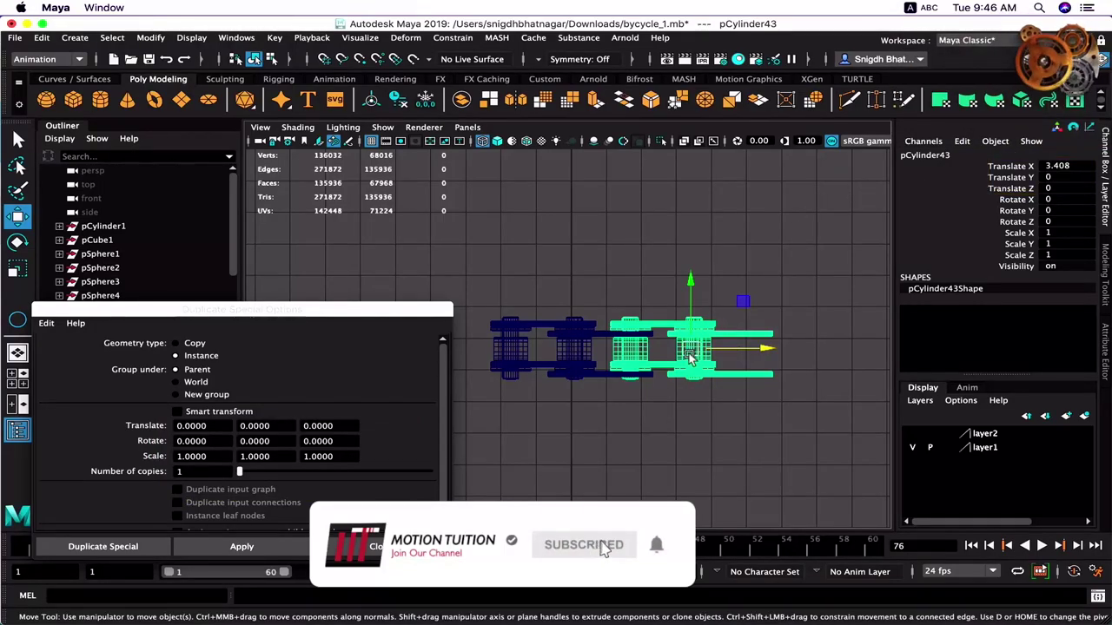
{"action": "key", "text": "ctrl+z"}
{"action": "key", "text": "ctrl+z"}
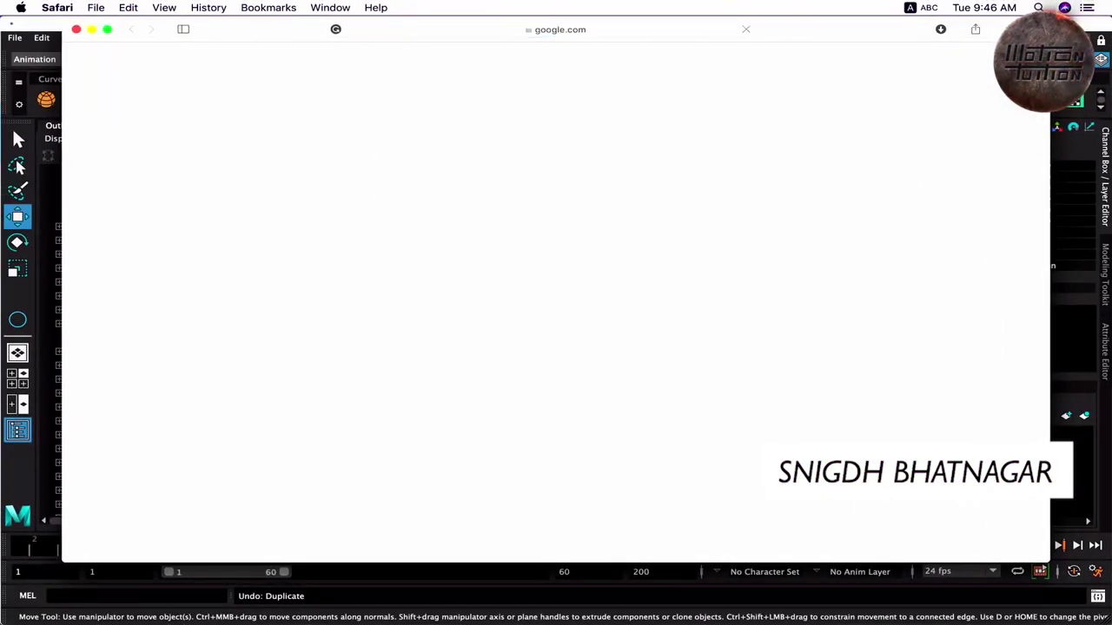
Google 'chain links in a cycle chain', refining the query to find 56 links.
{"action": "type", "text": "chai"}
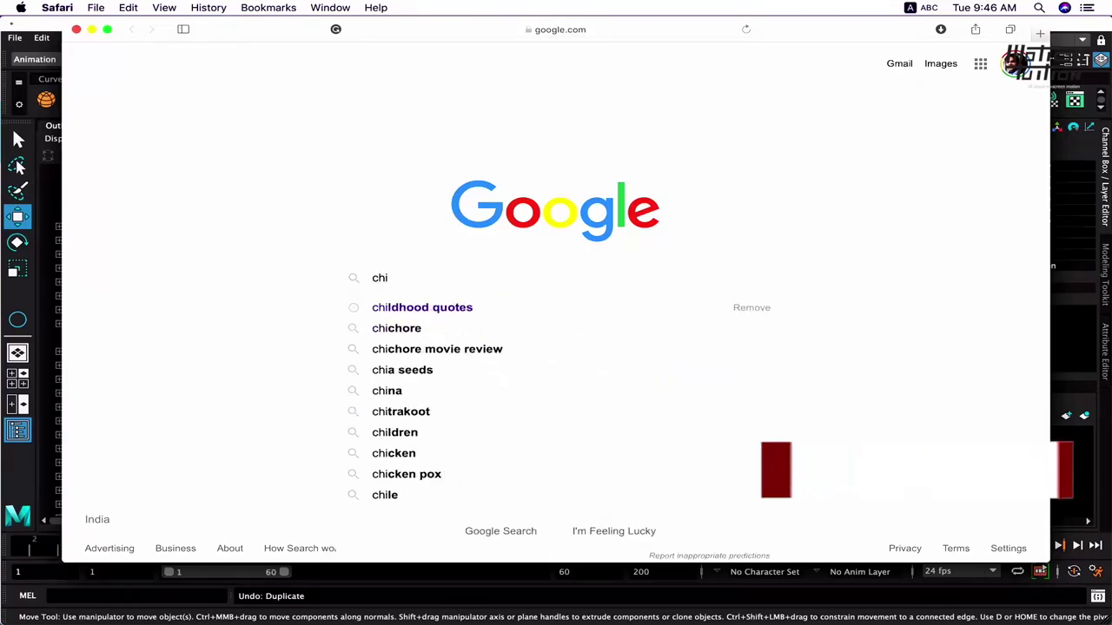
{"action": "key", "text": "BackSpace"}
{"action": "type", "text": "ain lin"}
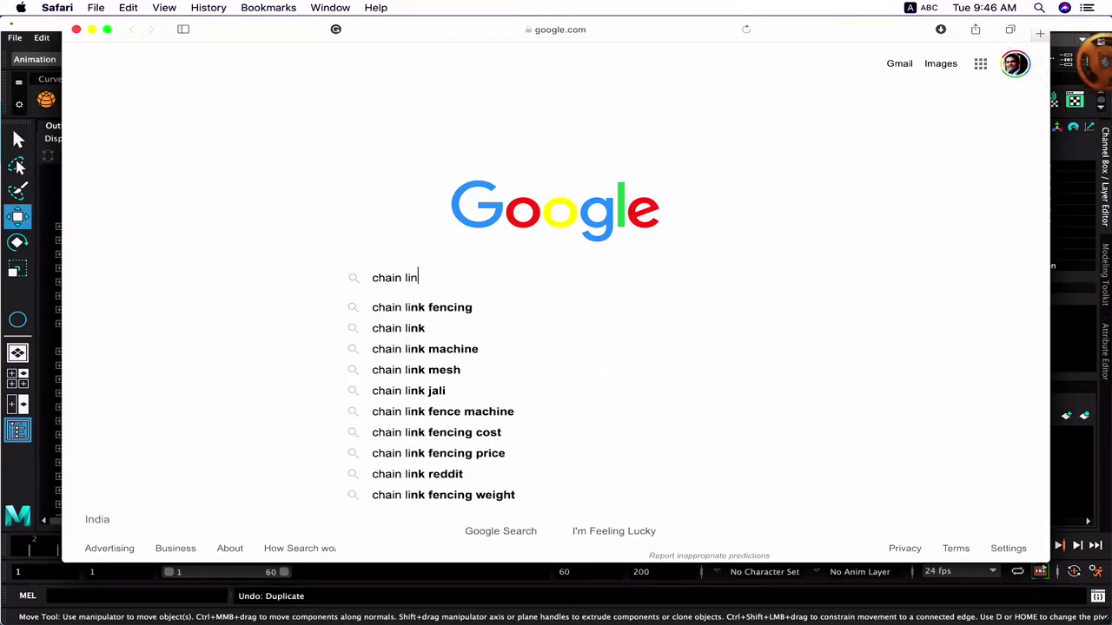
{"action": "type", "text": "ks in a cycle "}
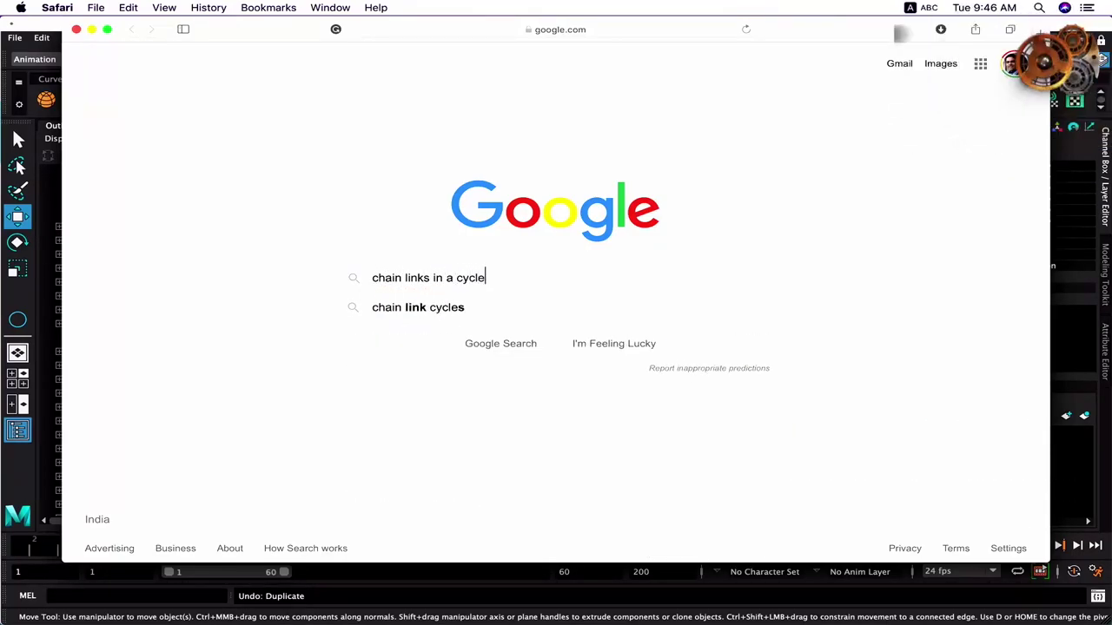
{"action": "type", "text": "chain"}
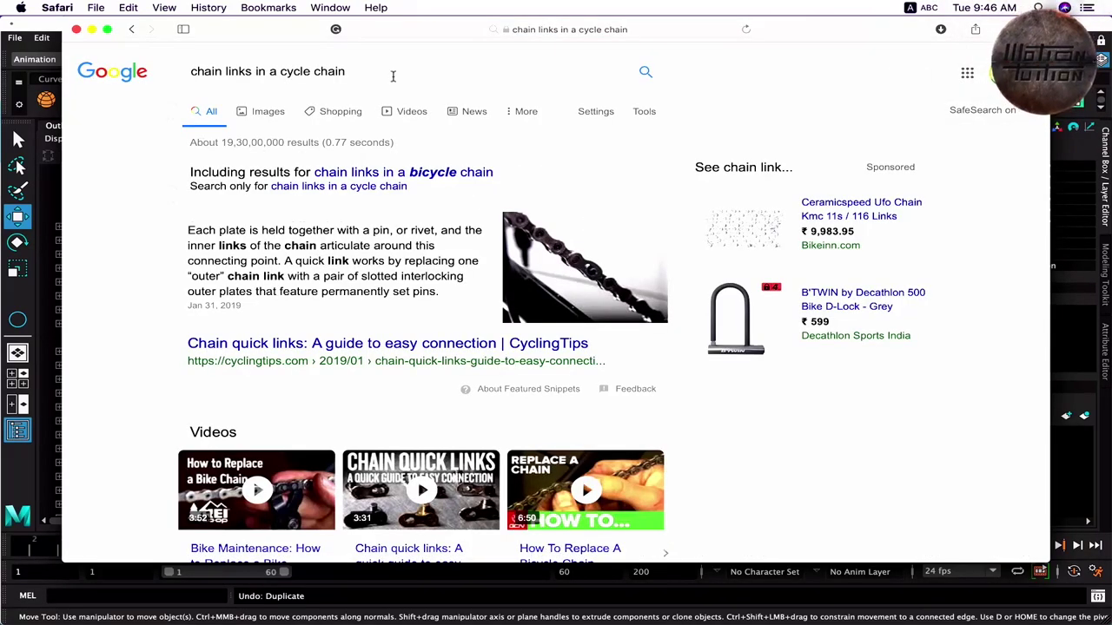
{"action": "left_click", "coordinate": [393, 77]}
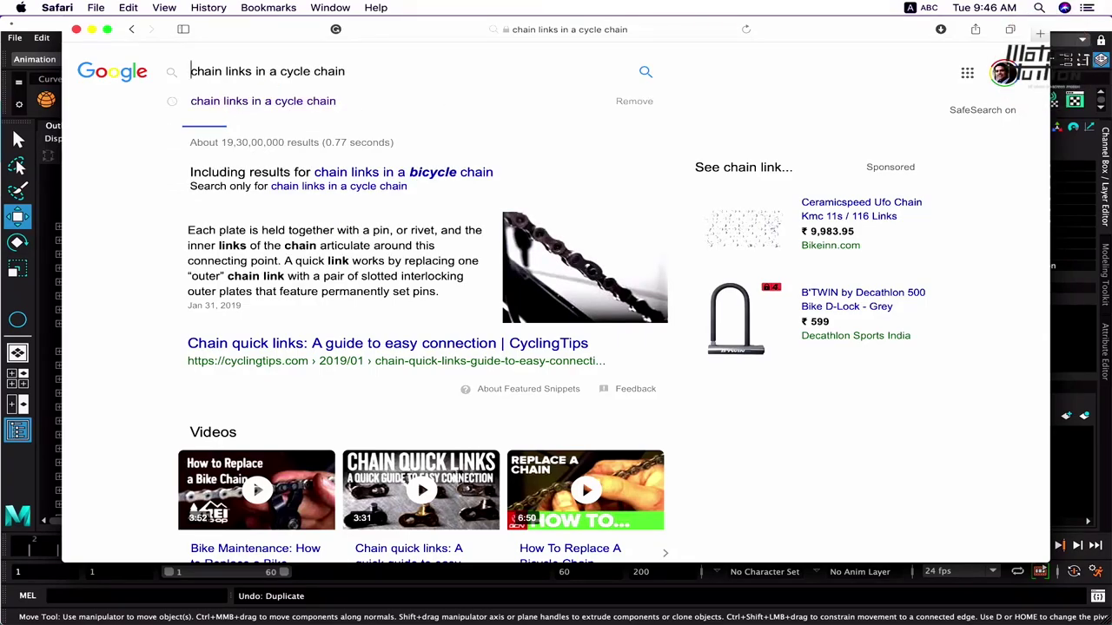
{"action": "type", "text": "nof"}
{"action": "key", "text": "Return"}
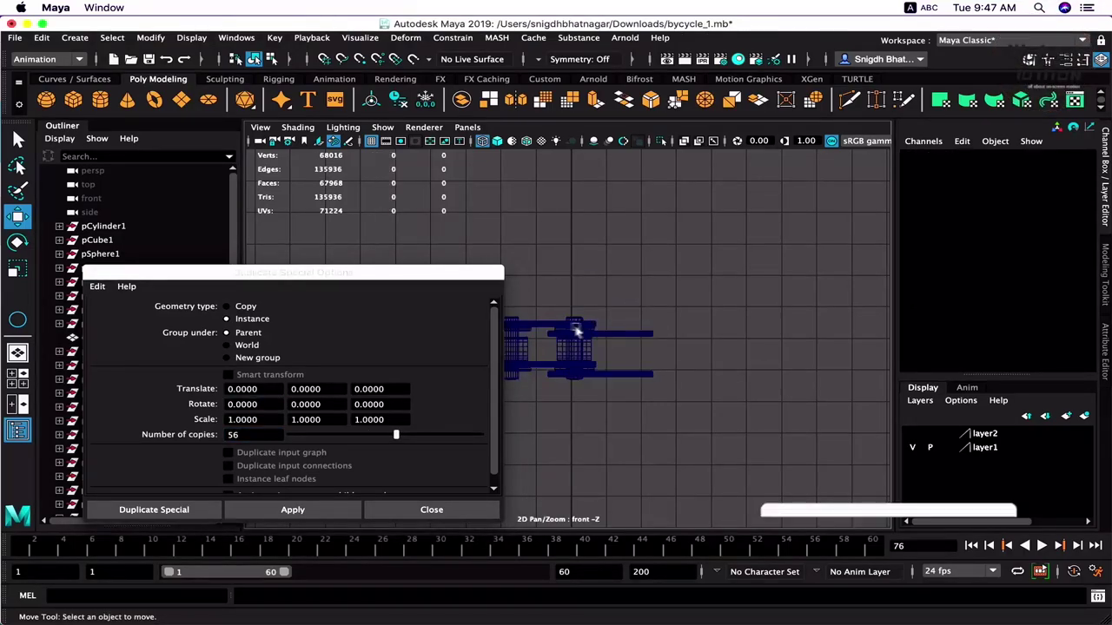
Set Duplicate Special Translate X to 3.43 and create 56 instanced link copies.
{"action": "left_click_drag", "start_coordinate": [650, 348], "coordinate": [771, 347], "text": "shift"}
{"action": "key", "text": "Delete"}
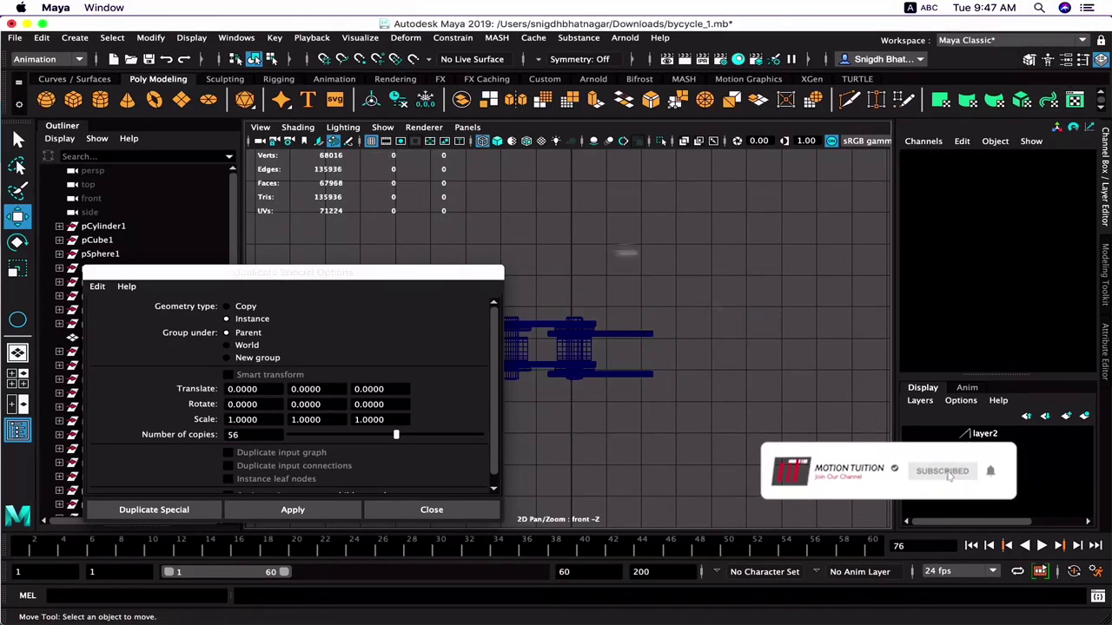
{"action": "left_click", "coordinate": [358, 272]}
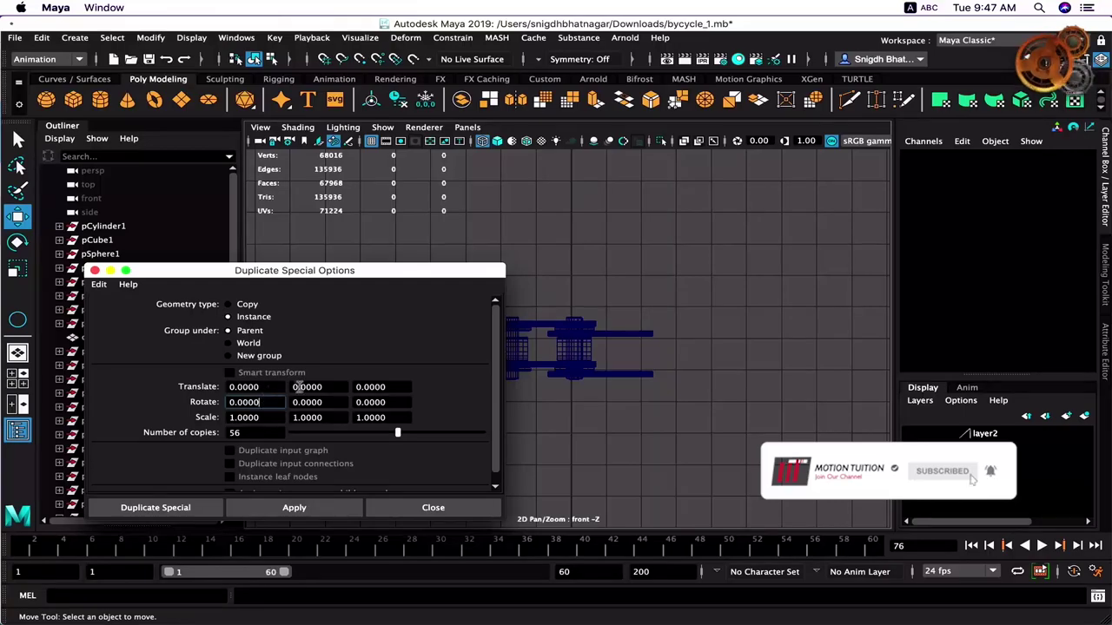
{"action": "double_click", "coordinate": [243, 387]}
{"action": "type", "text": "3.43"}
{"action": "key", "text": "Return"}
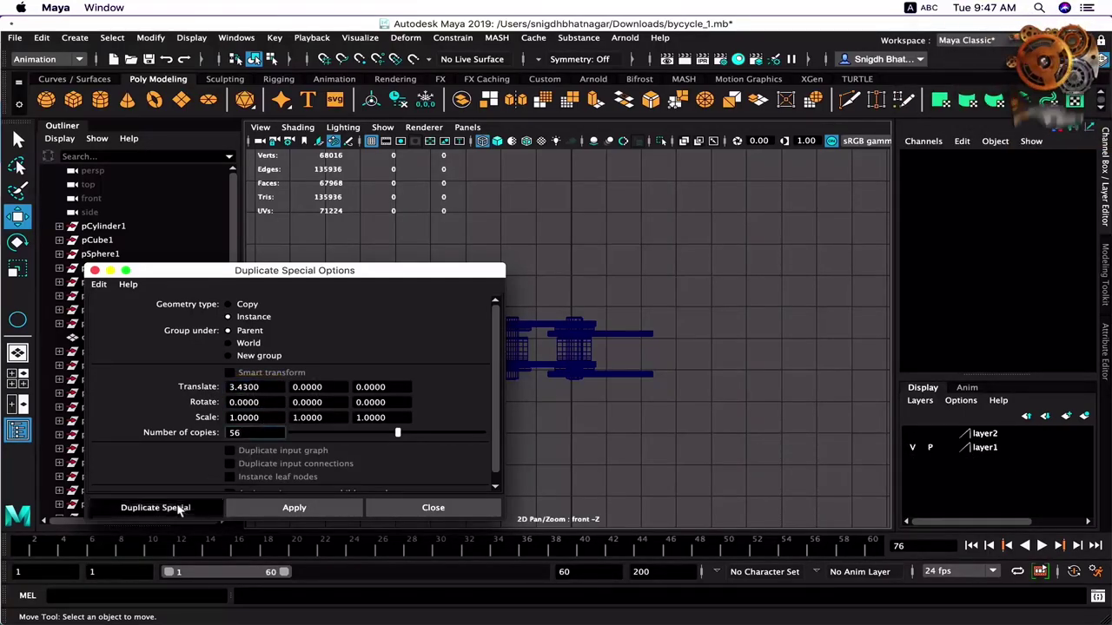
{"action": "left_click", "coordinate": [179, 510]}
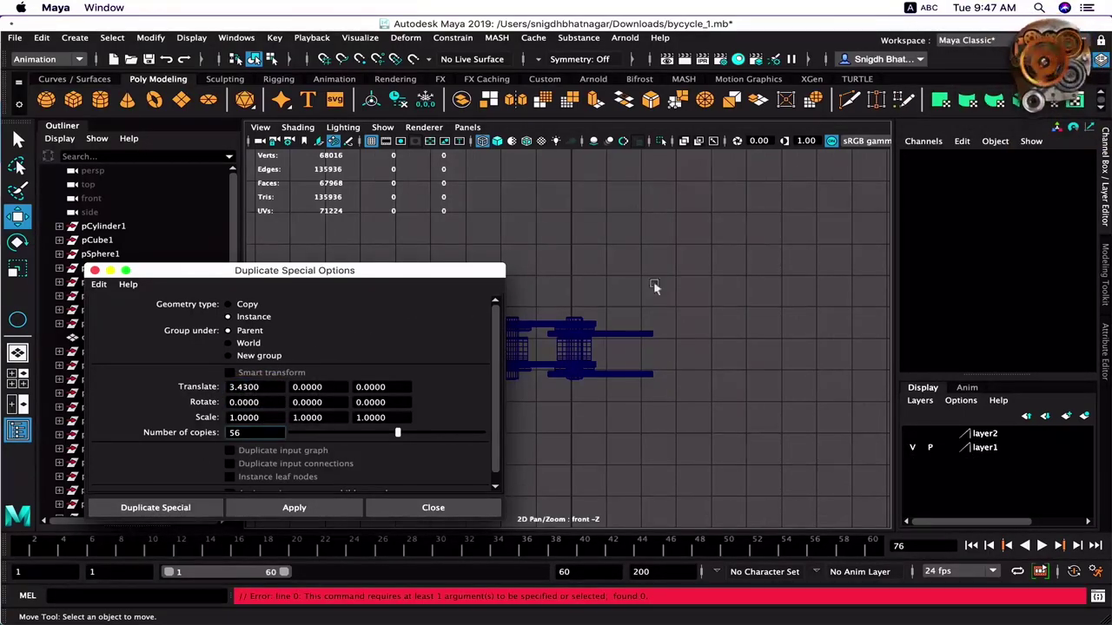
{"action": "left_click", "coordinate": [188, 508]}
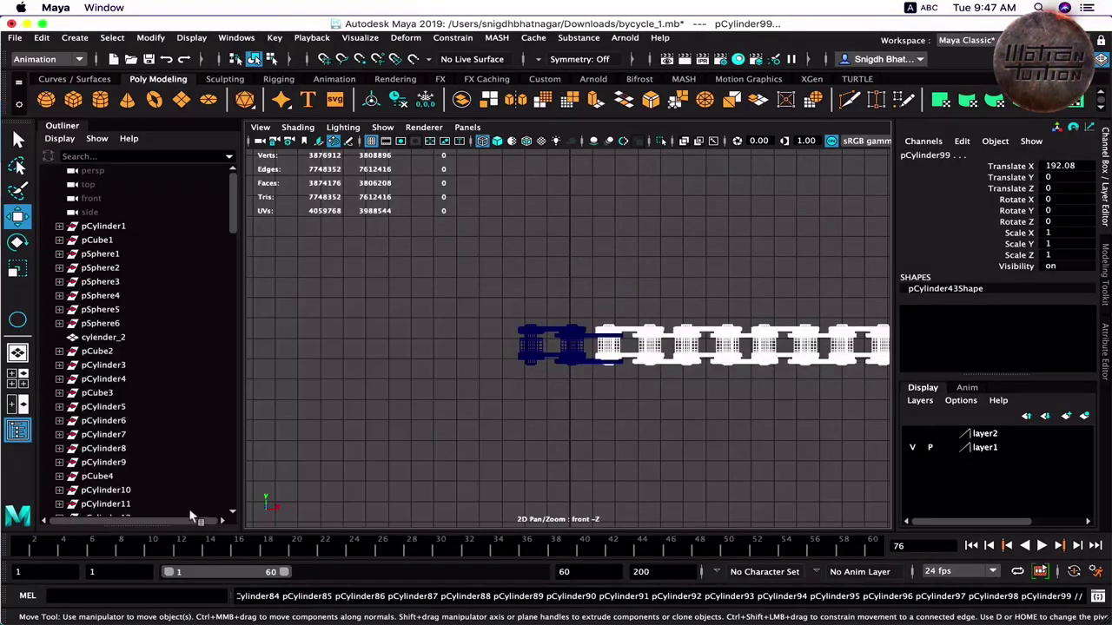
Marquee-select all the chain links, combine them into one mesh and delete its history.
{"action": "scroll", "coordinate": [678, 287], "scroll_direction": "down", "scroll_amount": 5}
{"action": "left_click", "coordinate": [615, 298]}
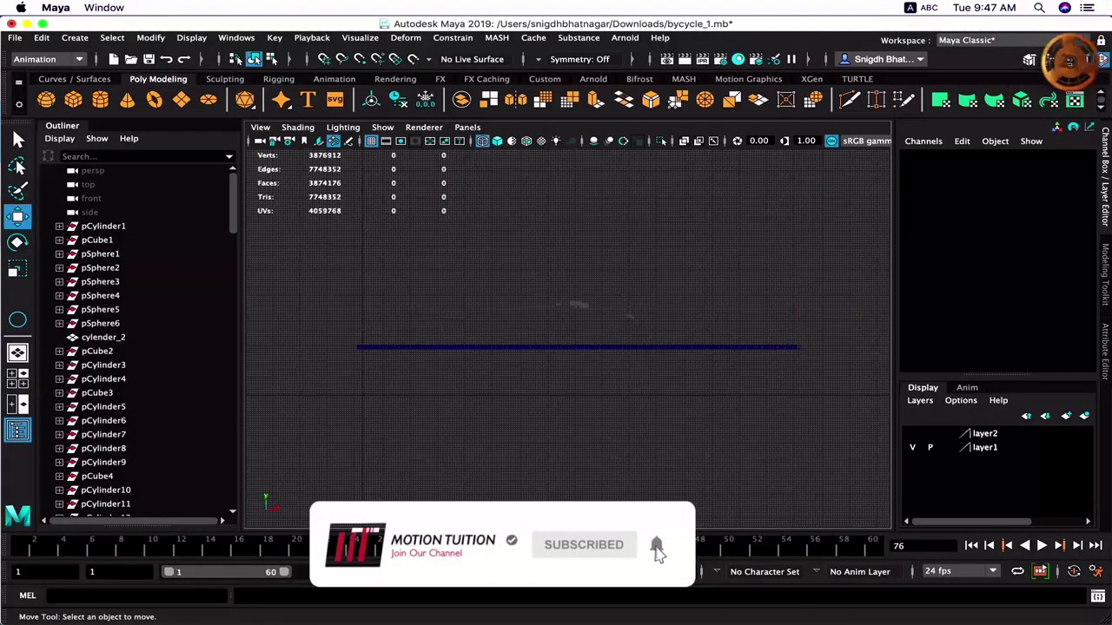
{"action": "left_click_drag", "start_coordinate": [330, 309], "coordinate": [416, 402]}
{"action": "left_click_drag", "start_coordinate": [322, 273], "coordinate": [819, 415]}
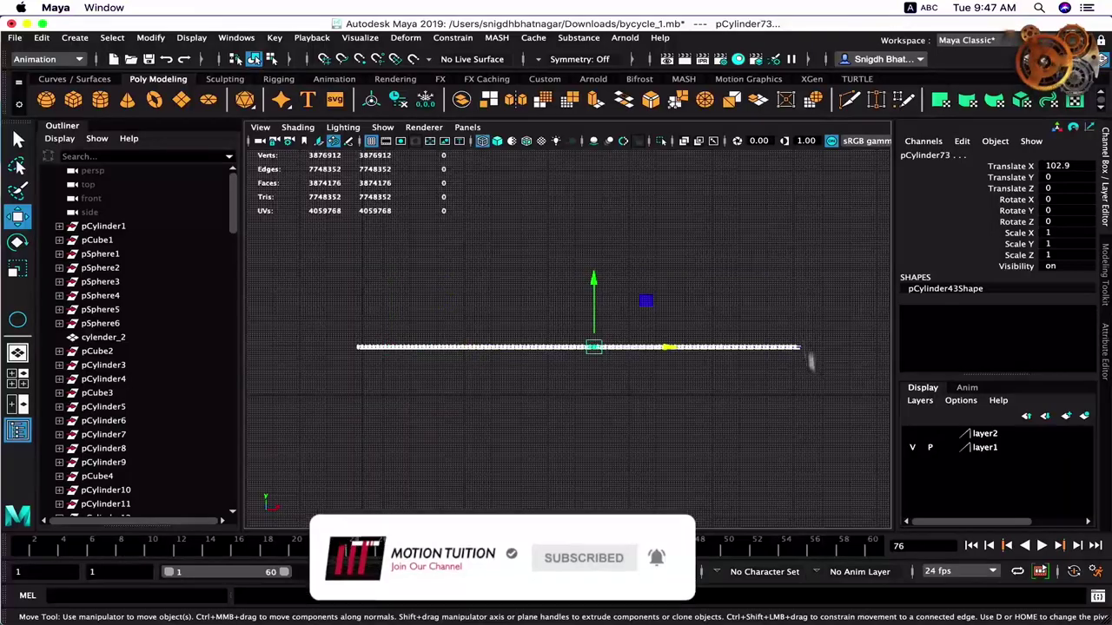
{"action": "left_click", "coordinate": [461, 99]}
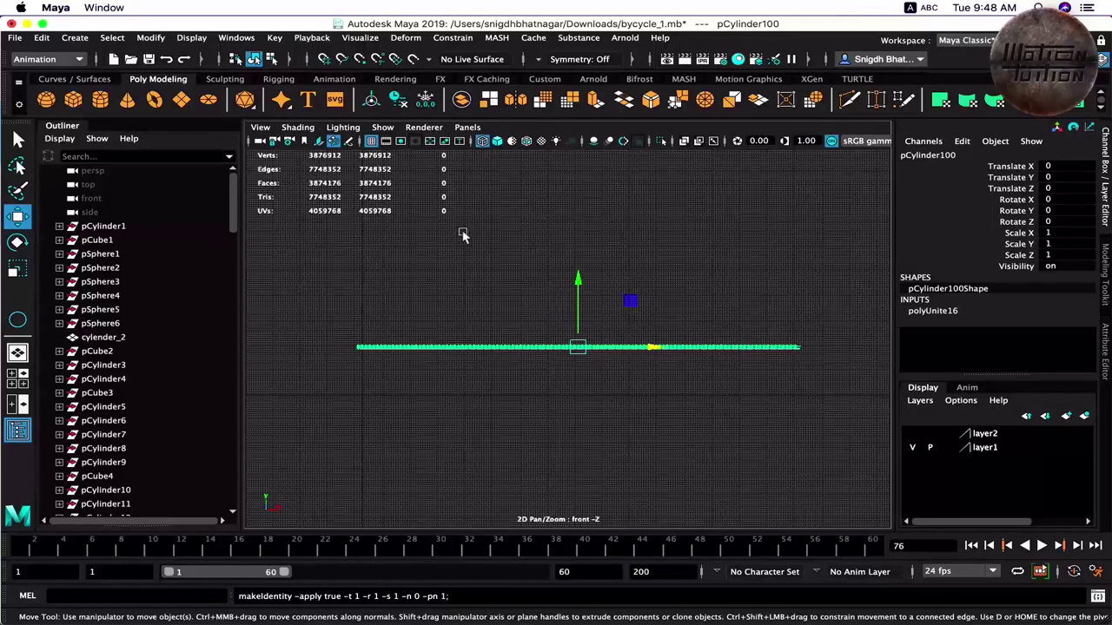
{"action": "left_click", "coordinate": [398, 99]}
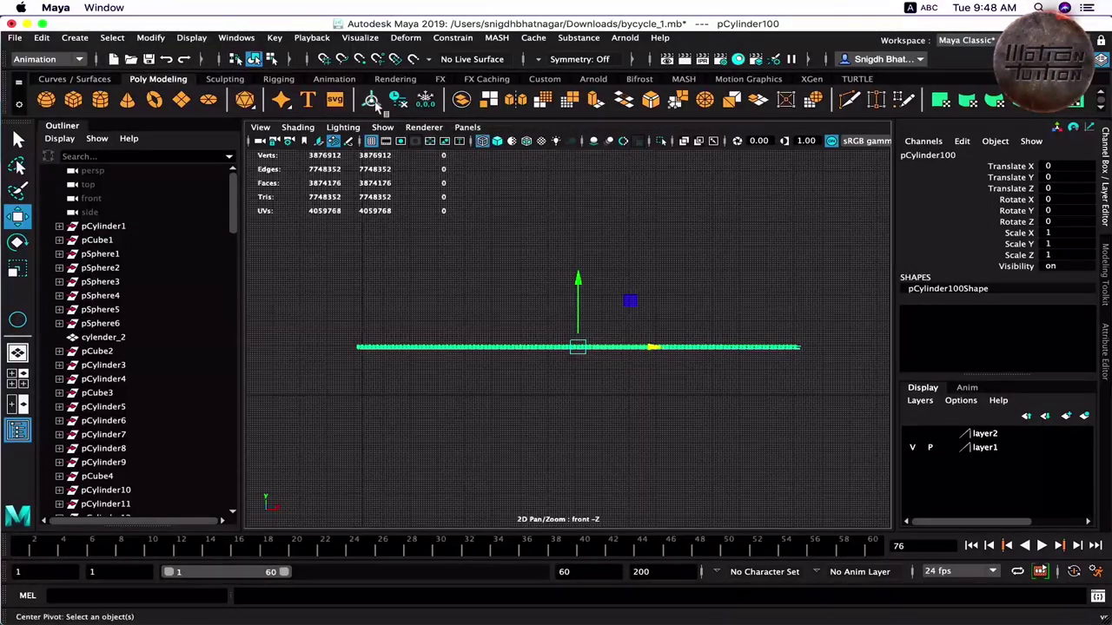
{"action": "left_click", "coordinate": [407, 37]}
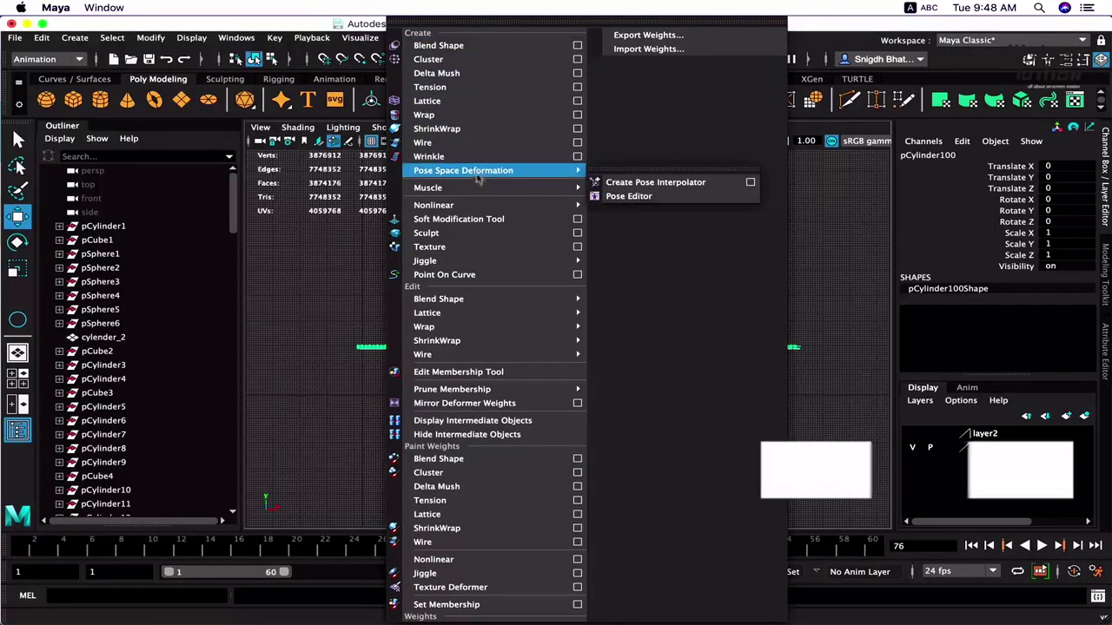
{"action": "mouse_move", "coordinate": [434, 205]}
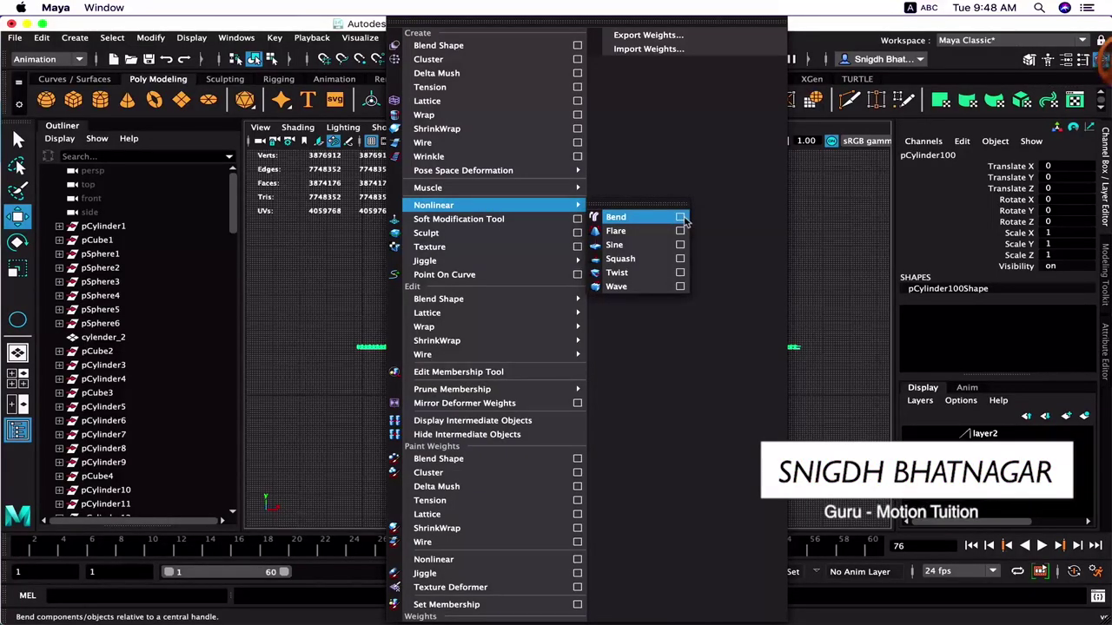
Add a Bend deformer to the combined chain and expand its Curvature settings.
{"action": "left_click", "coordinate": [641, 216]}
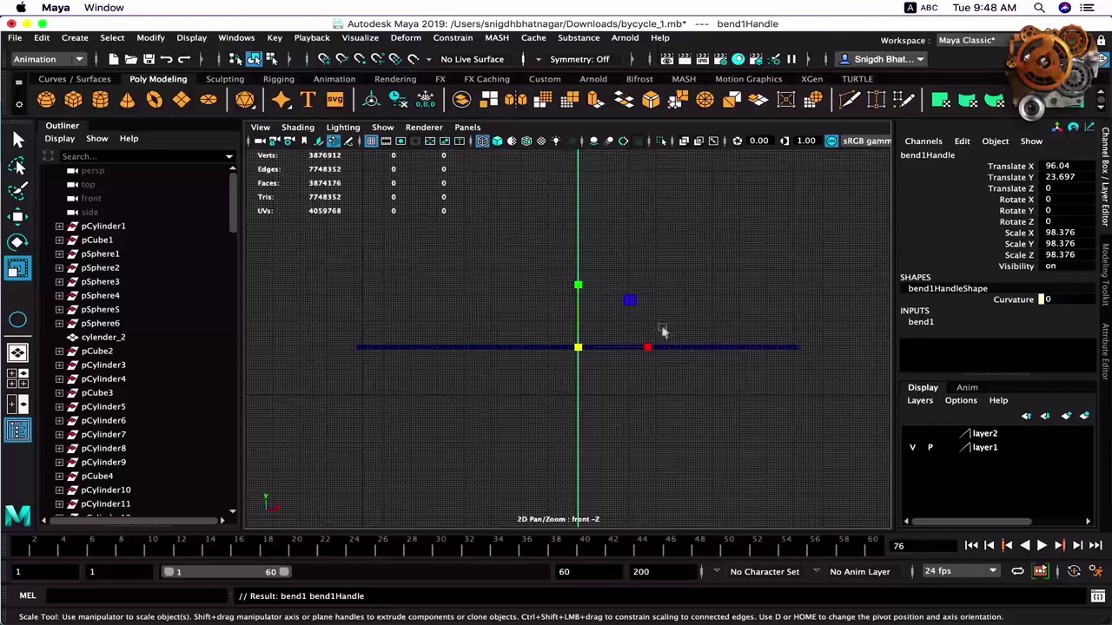
{"action": "left_click", "coordinate": [921, 322]}
{"action": "left_click", "coordinate": [919, 343]}
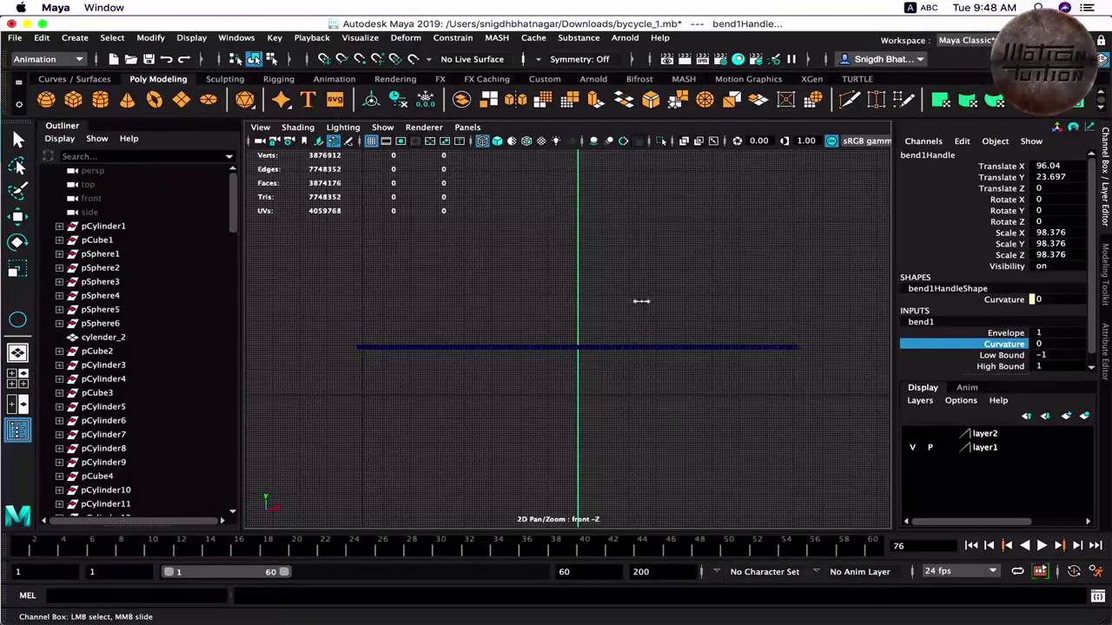
{"action": "middle_click_drag", "start_coordinate": [712, 303], "coordinate": [712, 304]}
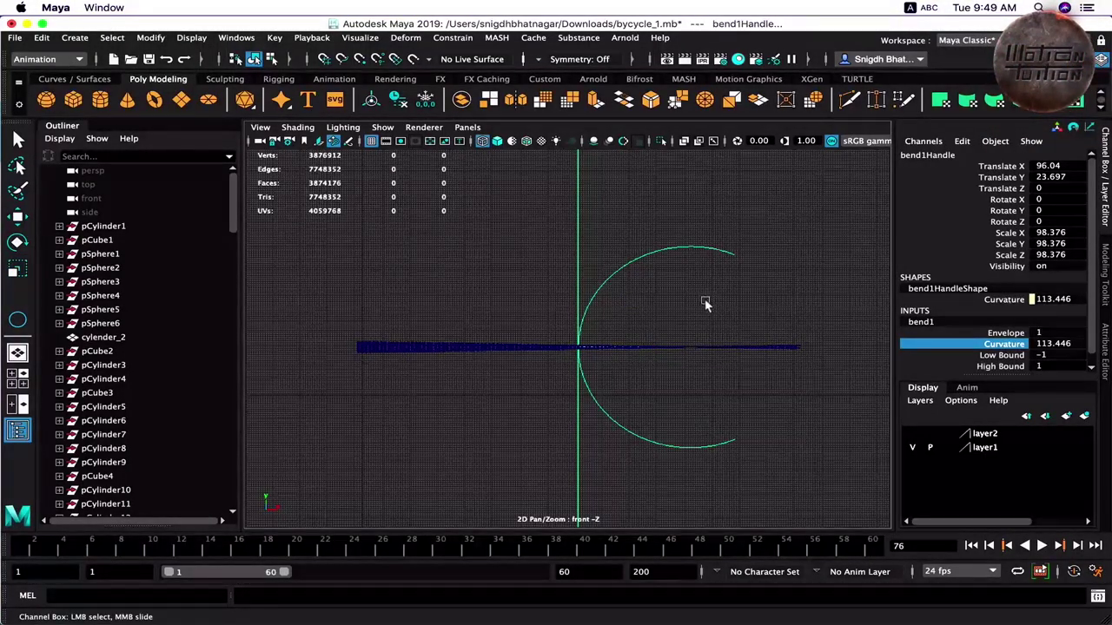
{"action": "key", "text": "ctrl+z"}
Rotate the bend handle -90 on Z, raise Curvature to 180, and scale it down.
{"action": "key", "text": "e"}
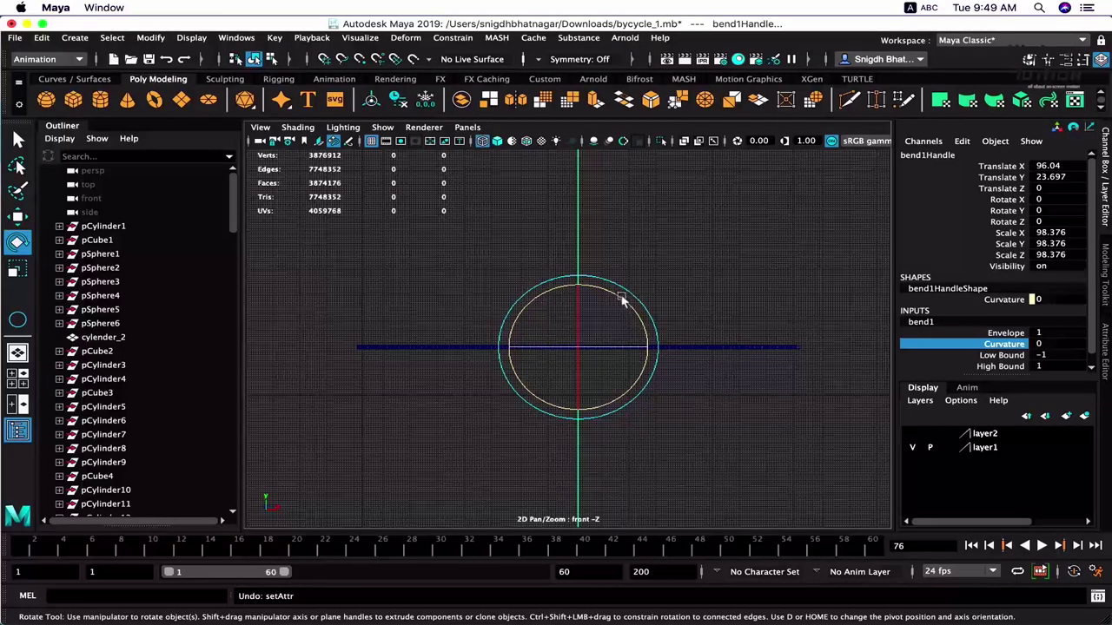
{"action": "mouse_move", "coordinate": [622, 300]}
{"action": "left_mouse_down"}
{"action": "mouse_move", "coordinate": [696, 363]}
{"action": "mouse_move", "coordinate": [724, 350]}
{"action": "left_mouse_up"}
{"action": "key", "text": "r"}
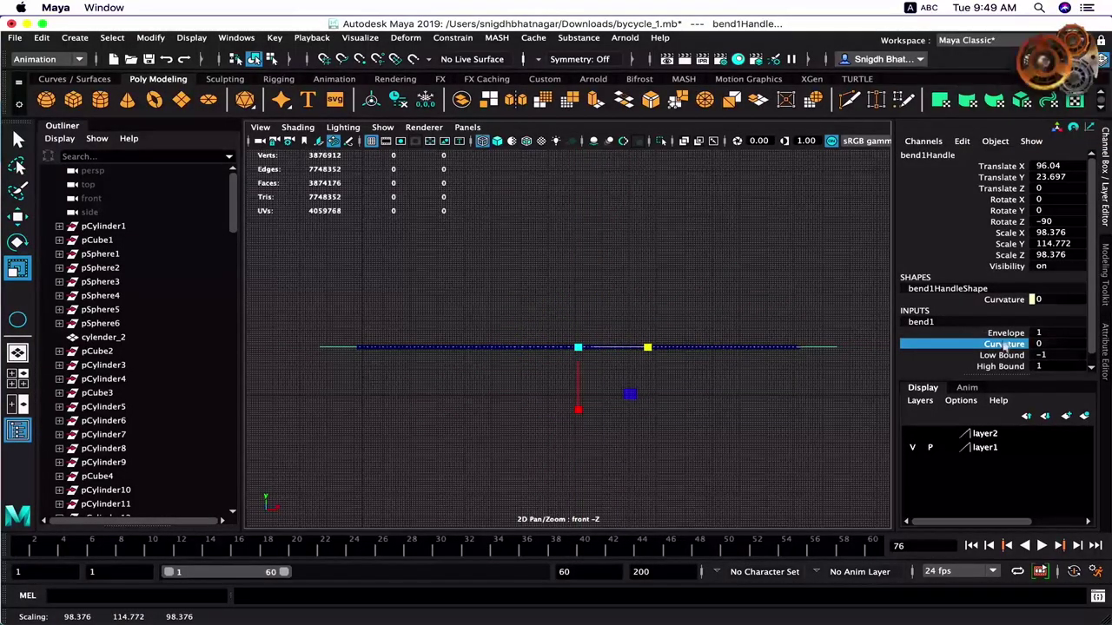
{"action": "left_click", "coordinate": [999, 345]}
{"action": "middle_click_drag", "start_coordinate": [673, 304], "coordinate": [792, 308]}
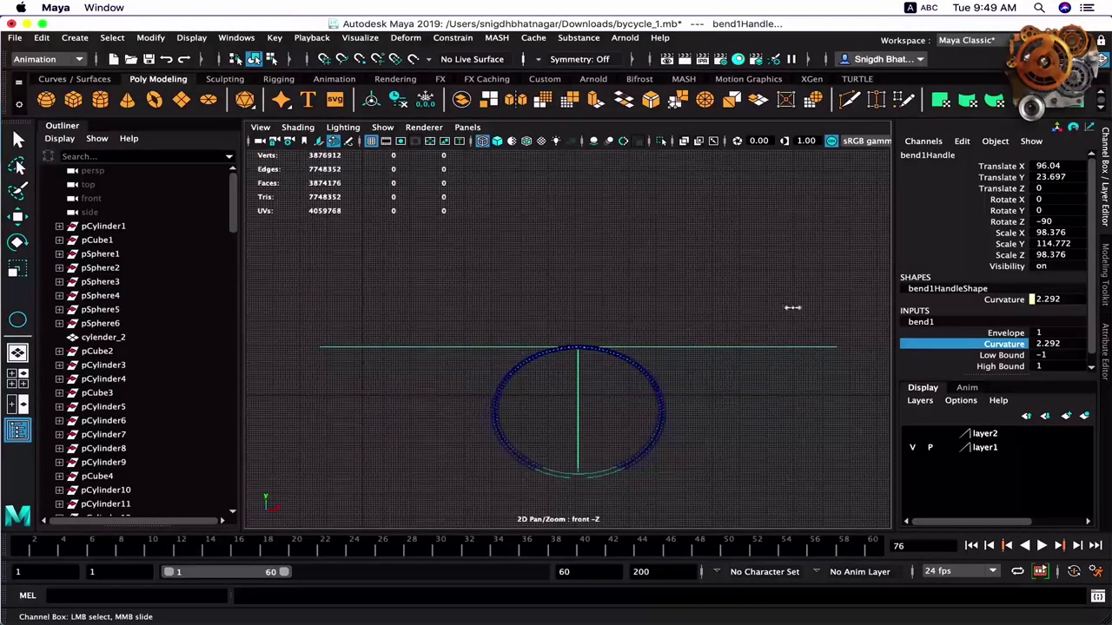
{"action": "key", "text": "r"}
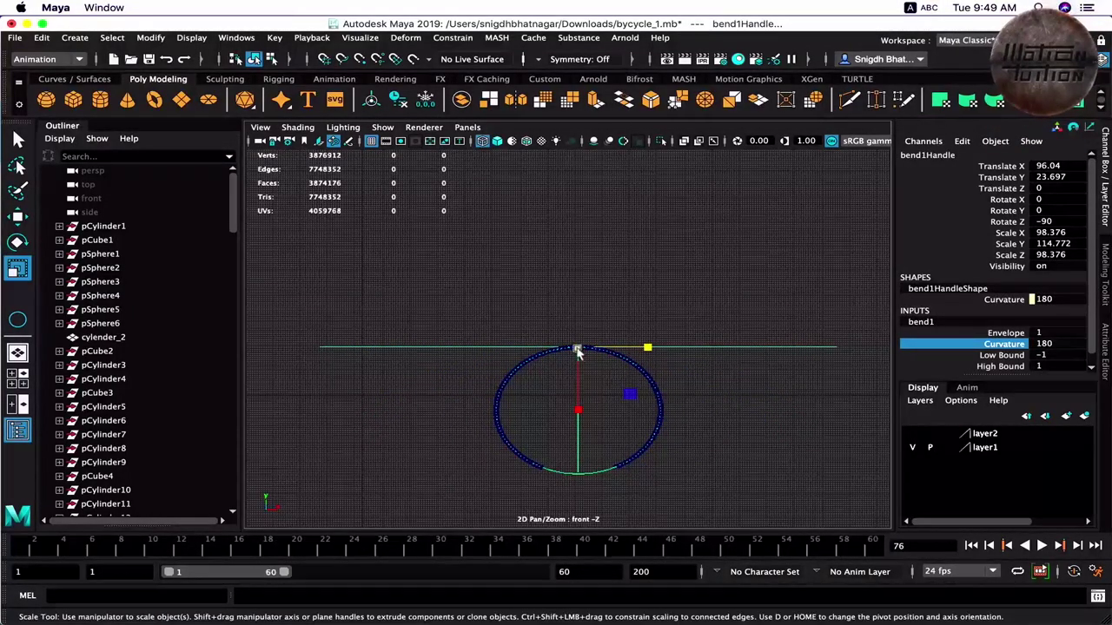
{"action": "left_click_drag", "start_coordinate": [578, 348], "coordinate": [527, 339]}
{"action": "key", "text": "space"}
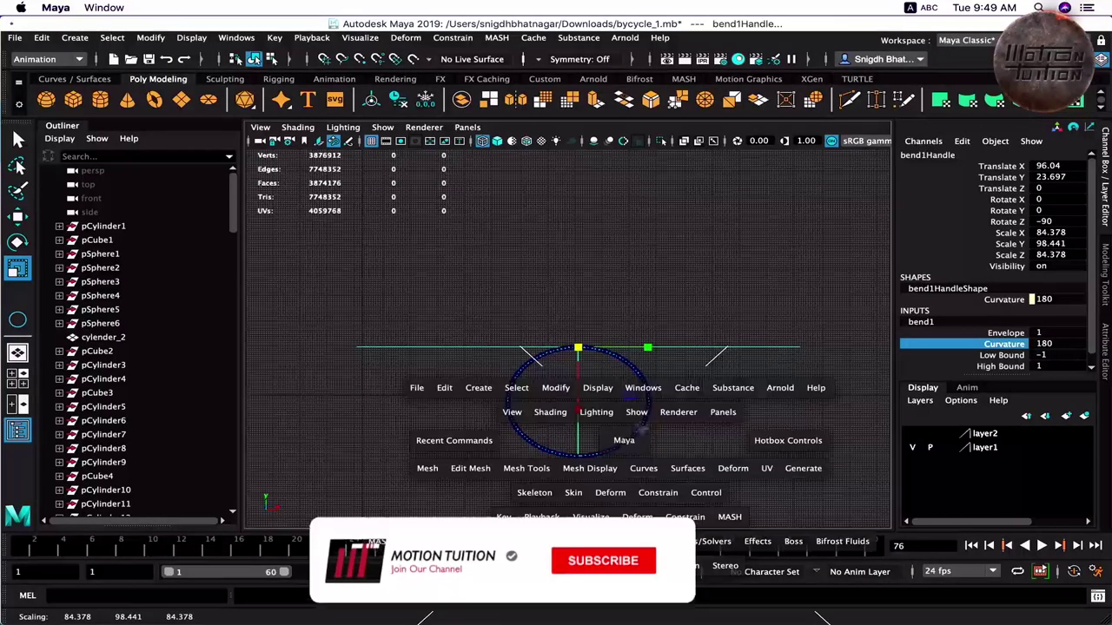
{"action": "key", "text": "space"}
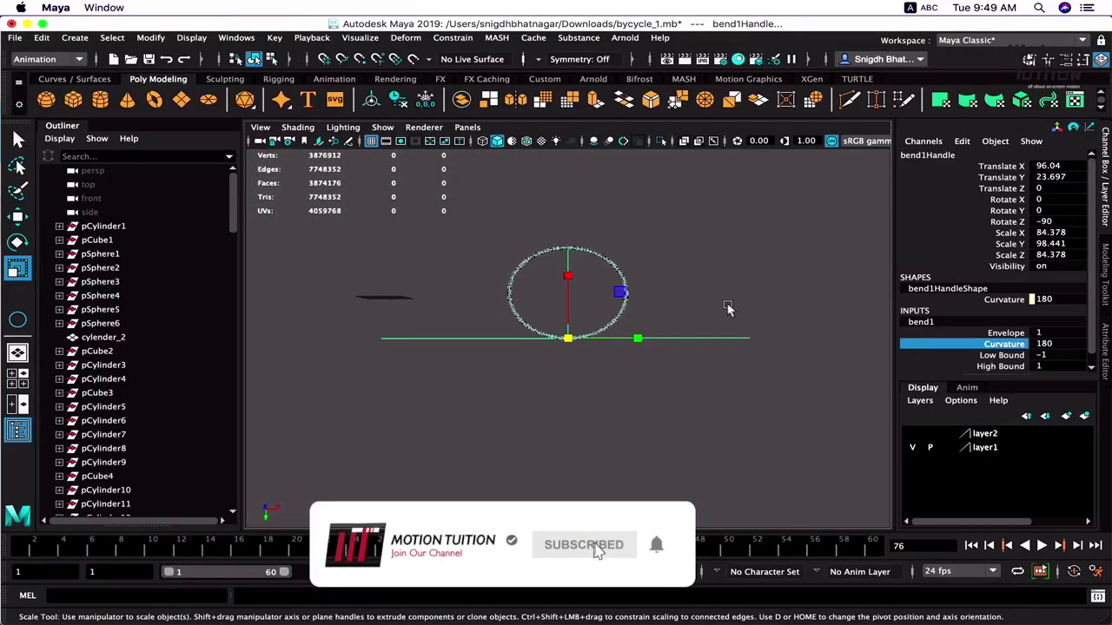
{"action": "scroll", "coordinate": [782, 313], "scroll_direction": "up", "scroll_amount": 5}
Enter -90 for bend1Handle's Rotate Y in the Channel Box and orbit to check the ring.
{"action": "mouse_move", "coordinate": [634, 384]}
{"action": "left_mouse_down", "text": "alt"}
{"action": "mouse_move", "coordinate": [530, 483]}
{"action": "mouse_move", "coordinate": [499, 483]}
{"action": "mouse_move", "coordinate": [484, 377]}
{"action": "left_mouse_up", "text": "alt"}
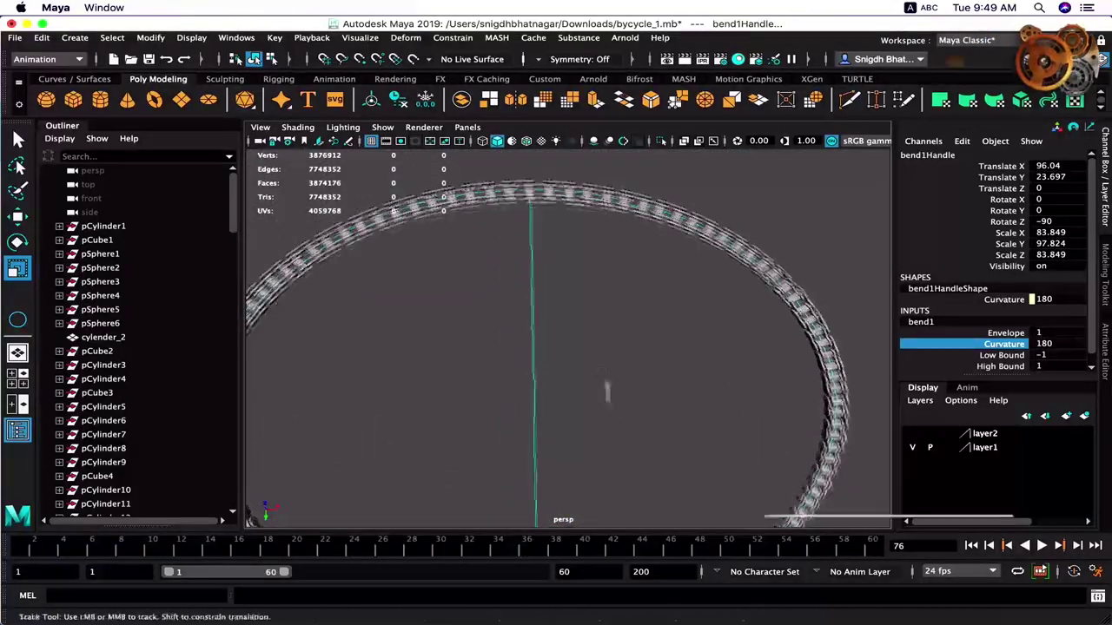
{"action": "right_click_drag", "start_coordinate": [485, 377], "coordinate": [655, 414], "text": "alt"}
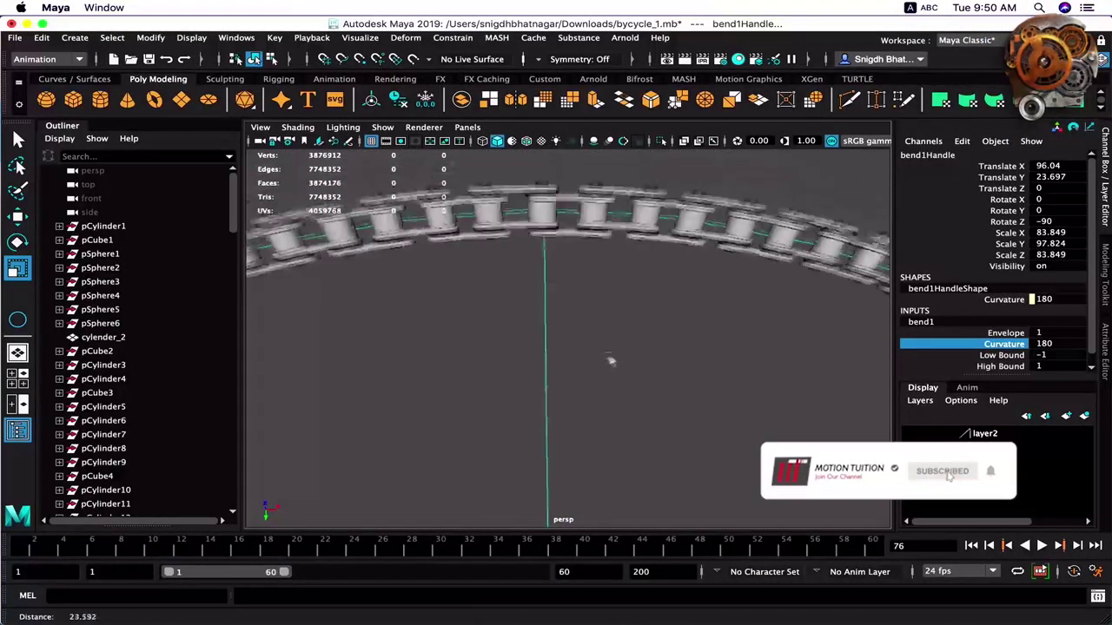
{"action": "mouse_move", "coordinate": [670, 263]}
{"action": "left_mouse_down", "text": "alt"}
{"action": "mouse_move", "coordinate": [536, 295]}
{"action": "mouse_move", "coordinate": [492, 368]}
{"action": "left_mouse_up", "text": "alt"}
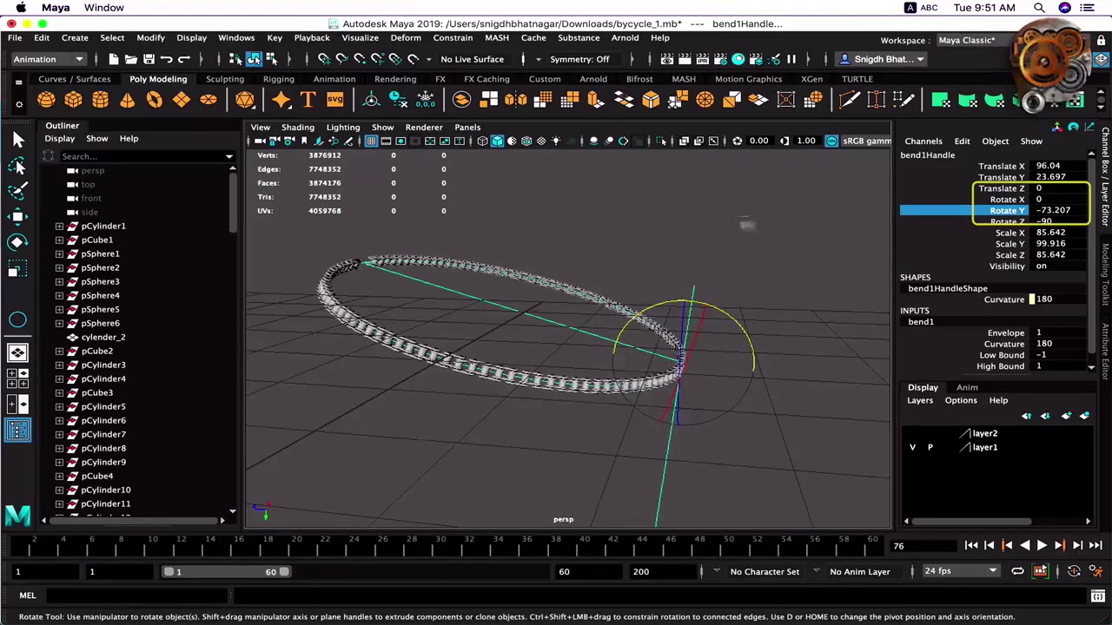
{"action": "double_click", "coordinate": [1059, 209]}
{"action": "type", "text": "-90"}
{"action": "key", "text": "Return"}
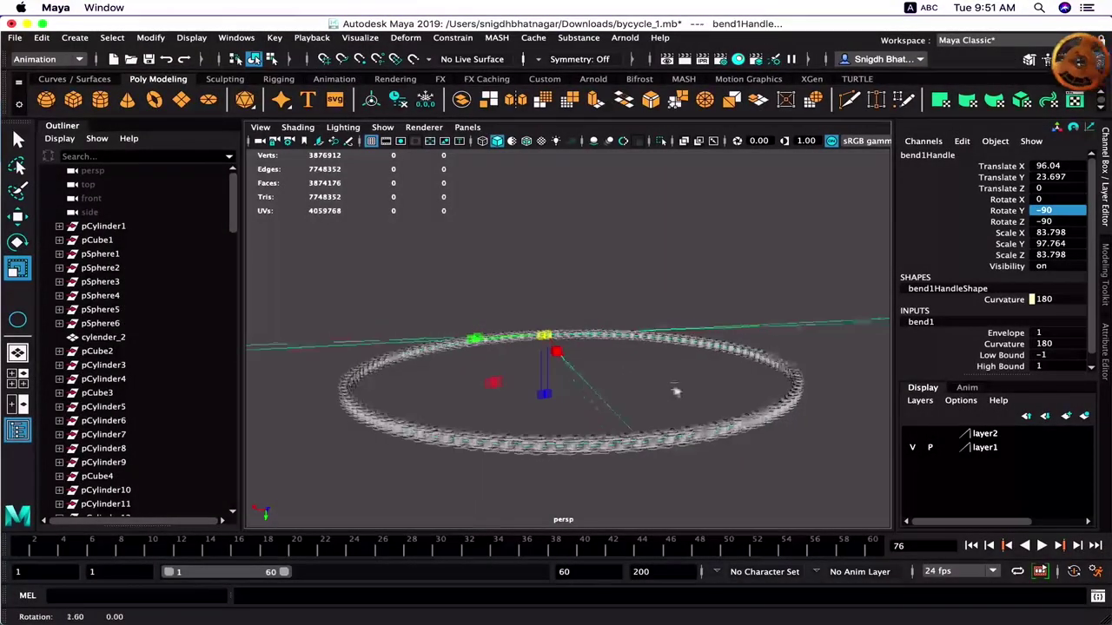
{"action": "left_click_drag", "start_coordinate": [676, 392], "coordinate": [910, 416], "text": "alt"}
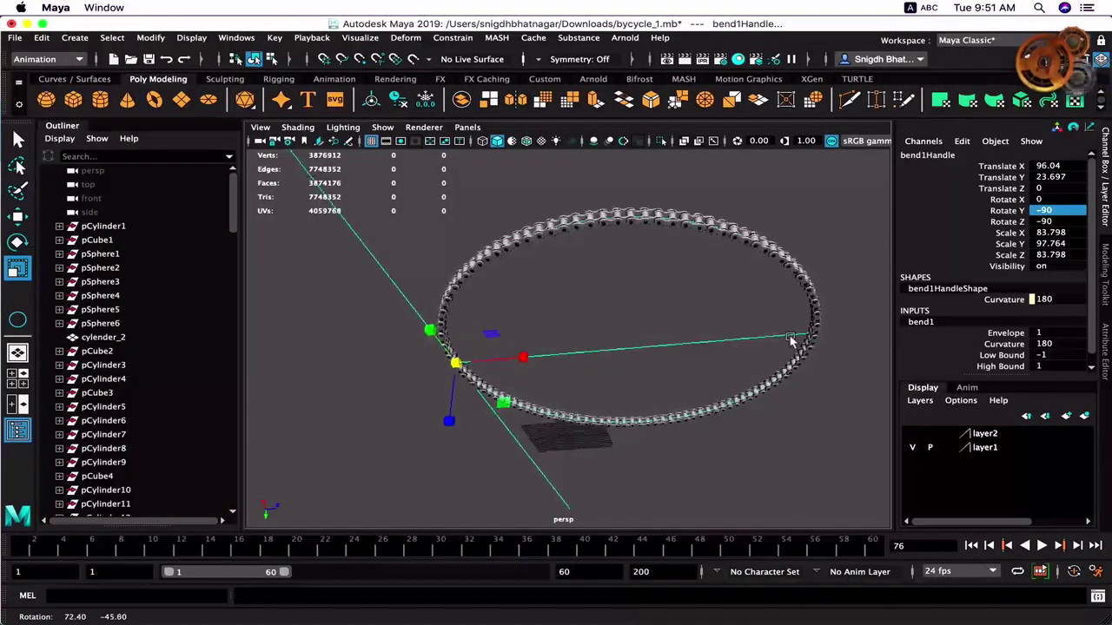
{"action": "left_click_drag", "start_coordinate": [608, 417], "coordinate": [651, 437], "text": "alt"}
{"action": "scroll", "coordinate": [650, 435], "scroll_direction": "down", "scroll_amount": 5}
{"action": "left_click_drag", "start_coordinate": [483, 241], "coordinate": [608, 382]}
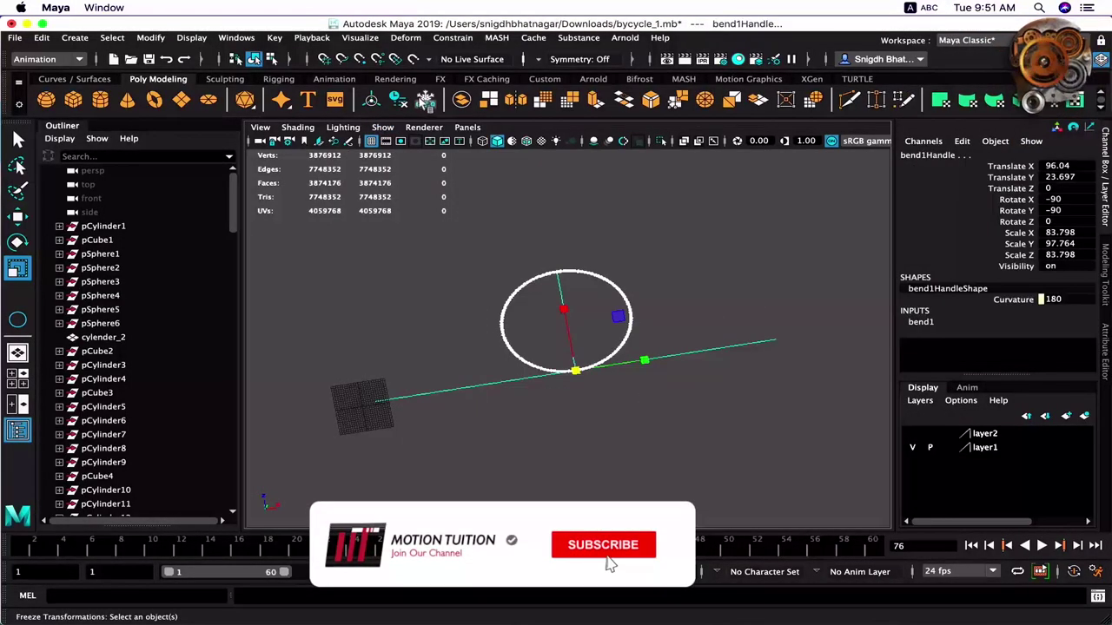
Select the bent chain ring and inspect it in the enlarged top view.
{"action": "left_click", "coordinate": [569, 274]}
{"action": "left_click", "coordinate": [573, 338]}
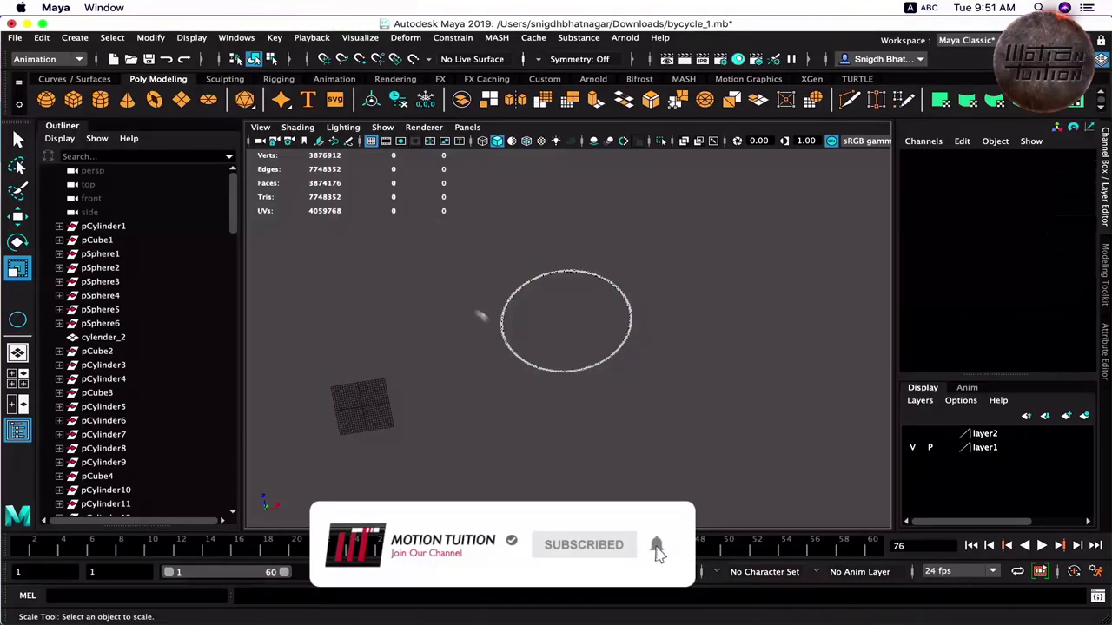
{"action": "mouse_move", "coordinate": [573, 339]}
{"action": "left_mouse_down", "text": "alt"}
{"action": "mouse_move", "coordinate": [533, 313]}
{"action": "mouse_move", "coordinate": [530, 371]}
{"action": "left_mouse_up", "text": "alt"}
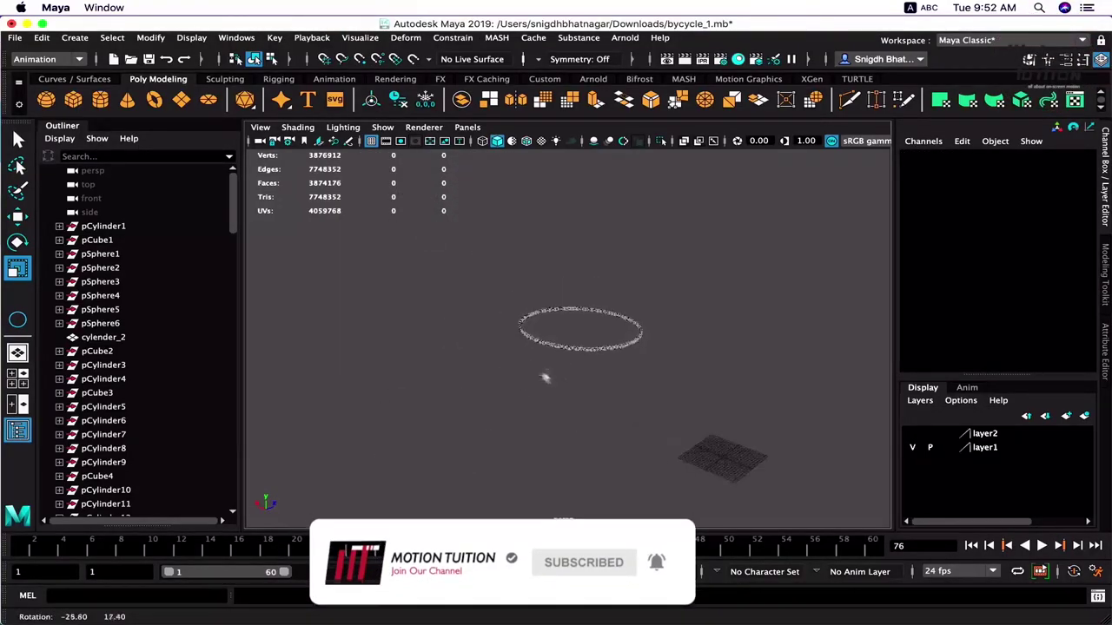
{"action": "left_click", "coordinate": [514, 340]}
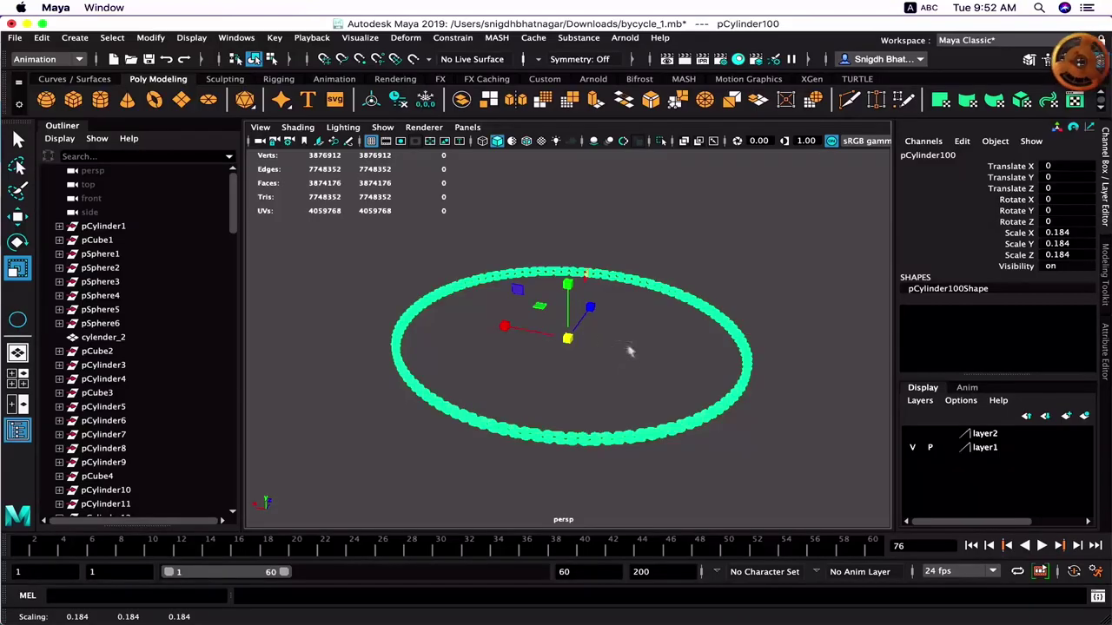
{"action": "key", "text": "space"}
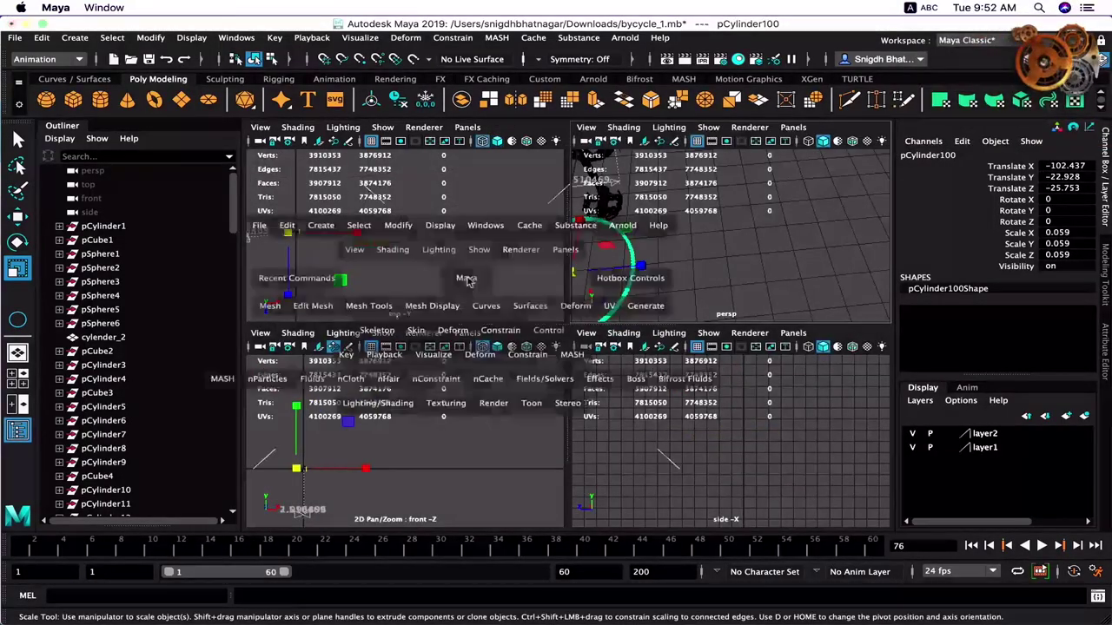
{"action": "key", "text": "space"}
{"action": "scroll", "coordinate": [473, 285], "scroll_direction": "down", "scroll_amount": 5}
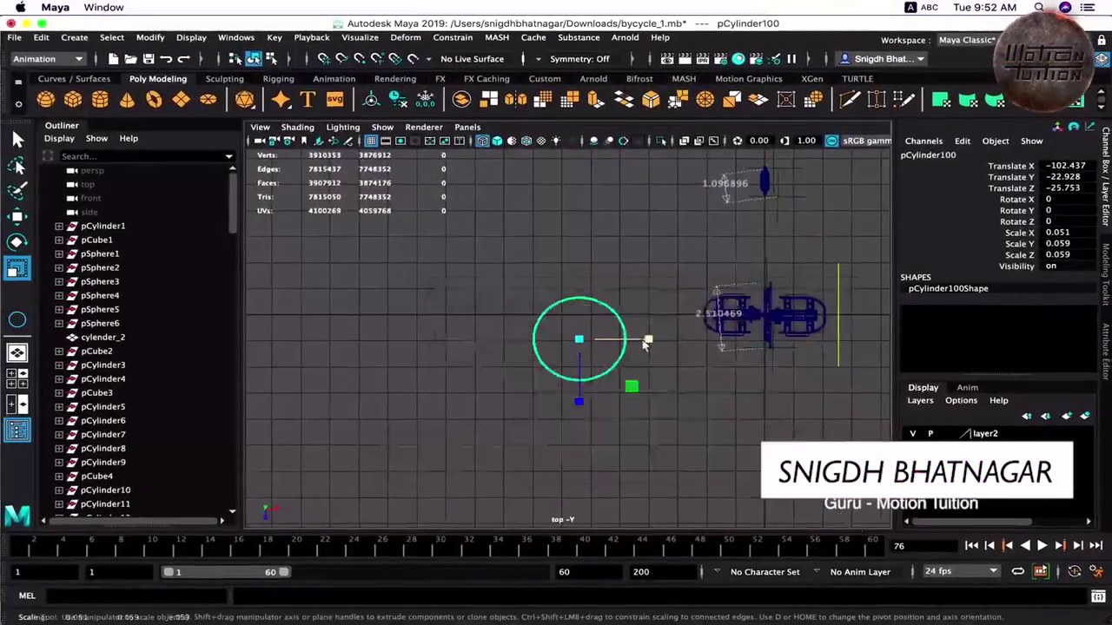
Return to the perspective view and close in on the ring beside the pedal.
{"action": "key", "text": "space"}
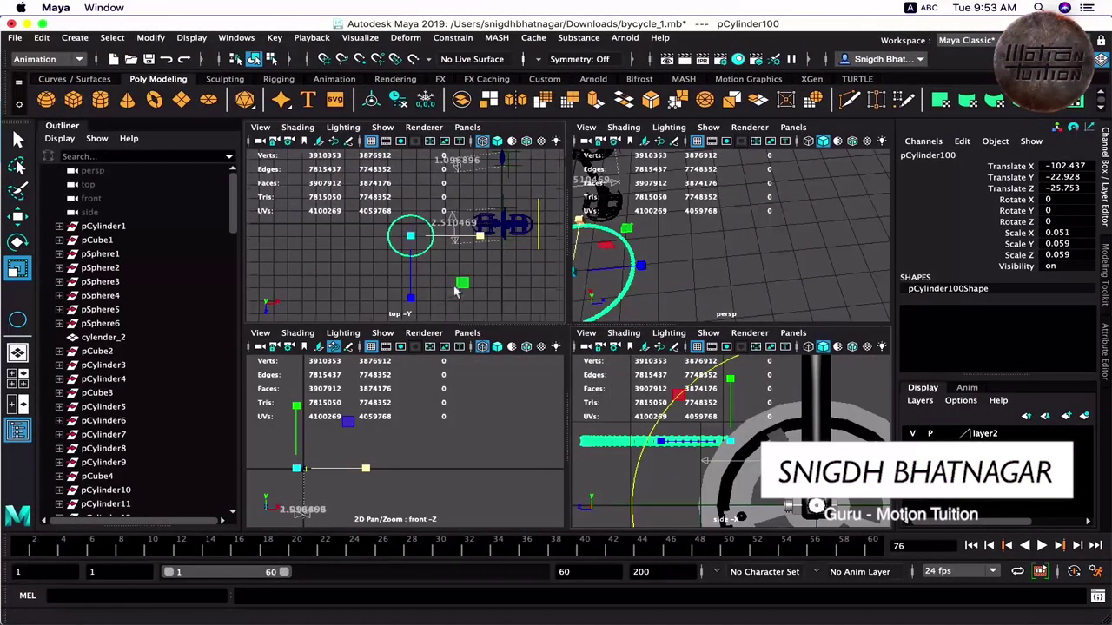
{"action": "key", "text": "space"}
{"action": "mouse_move", "coordinate": [727, 281]}
{"action": "left_mouse_down", "text": "alt"}
{"action": "mouse_move", "coordinate": [755, 369]}
{"action": "mouse_move", "coordinate": [735, 414]}
{"action": "left_mouse_up", "text": "alt"}
{"action": "left_click", "coordinate": [747, 330]}
{"action": "right_click_drag", "start_coordinate": [665, 411], "coordinate": [797, 374], "text": "alt"}
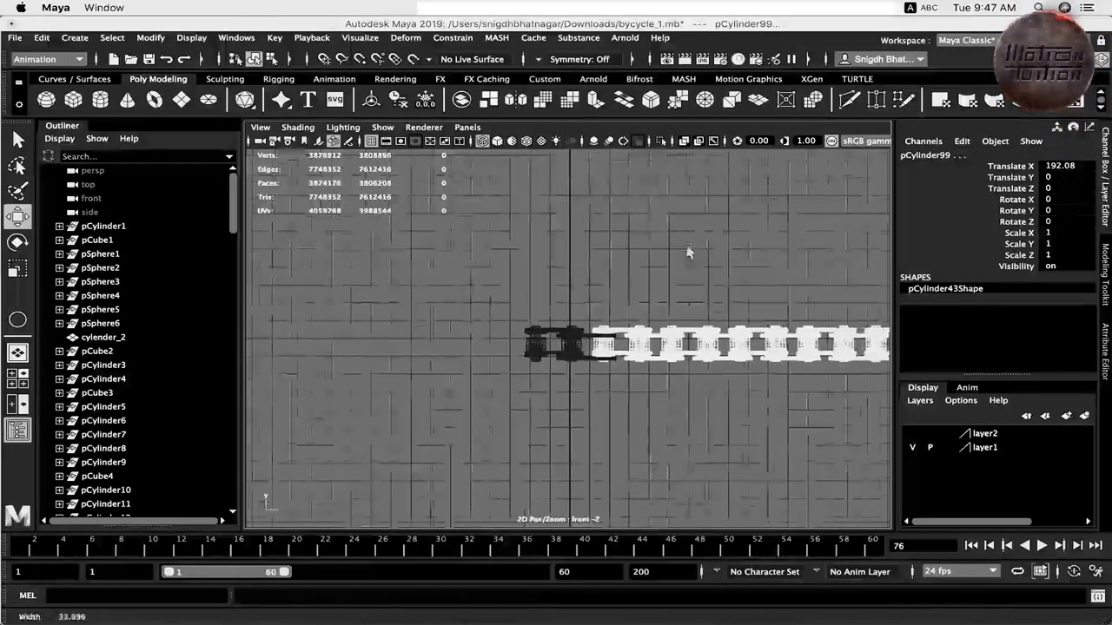
{"action": "scroll", "coordinate": [443, 348], "scroll_direction": "down", "scroll_amount": 2}
{"action": "scroll", "coordinate": [443, 347], "scroll_direction": "down", "scroll_amount": 2}
{"action": "scroll", "coordinate": [443, 347], "scroll_direction": "down", "scroll_amount": 2}
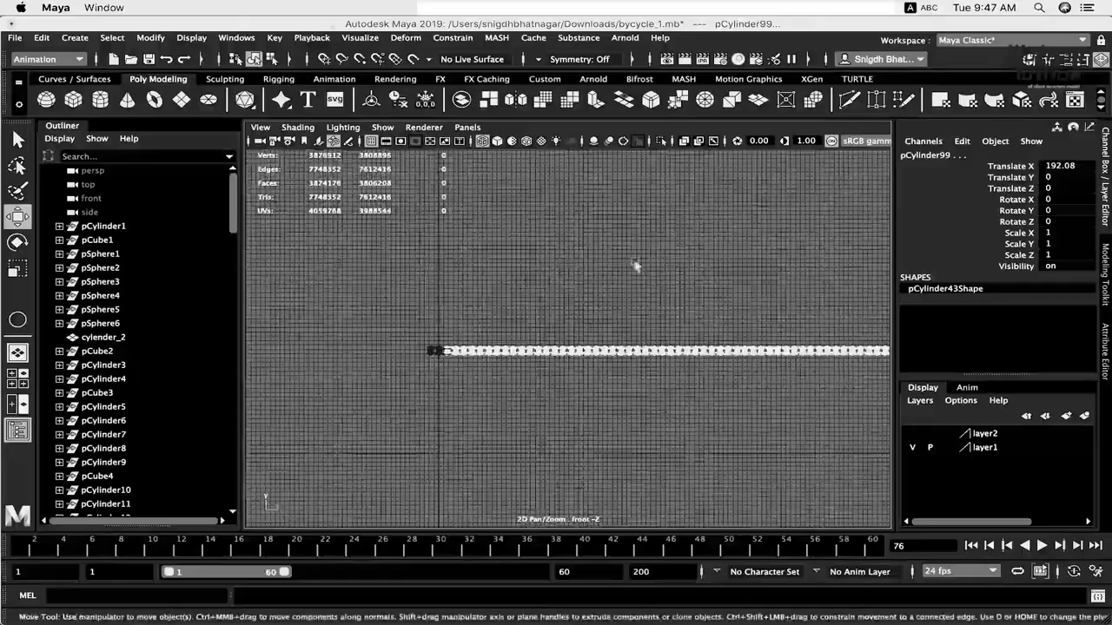
{"action": "scroll", "coordinate": [443, 347], "scroll_direction": "down", "scroll_amount": 2}
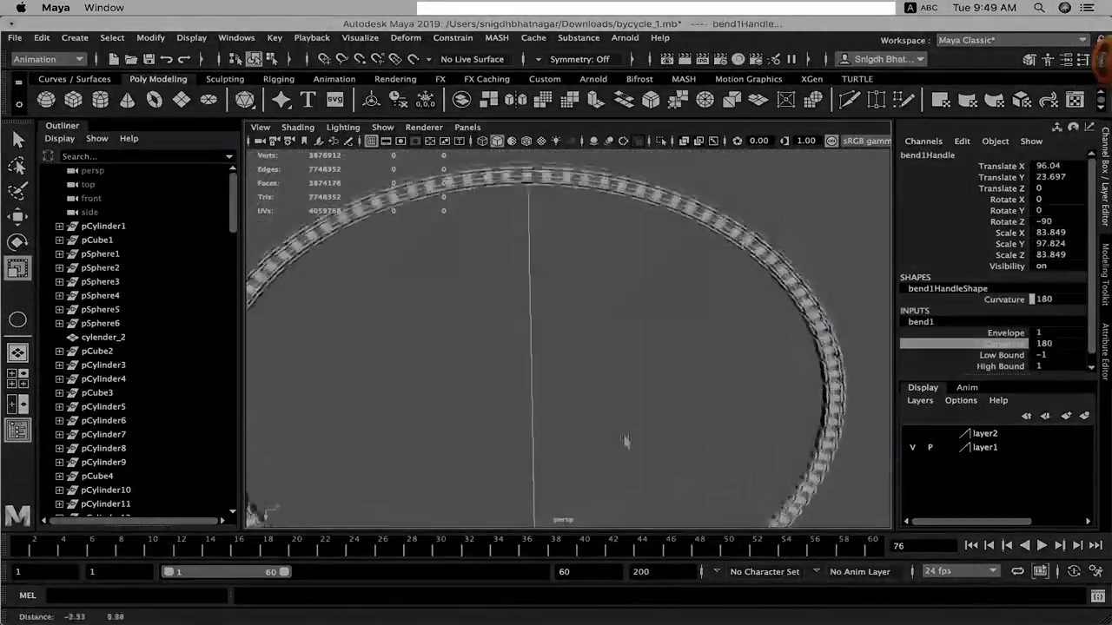